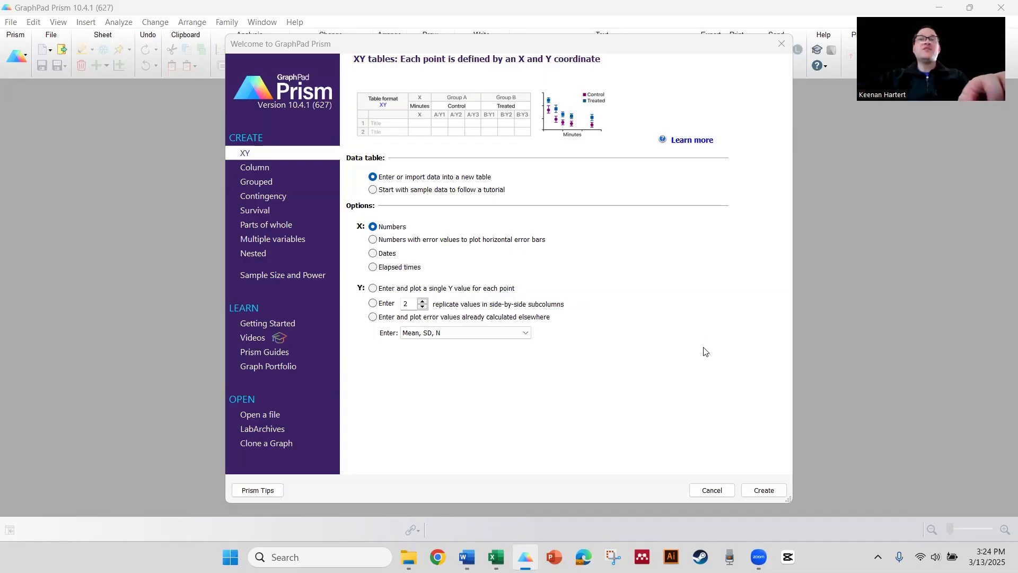
- Create a new XY data table with numeric X values and a single Y value for each point
left_click(494, 289)
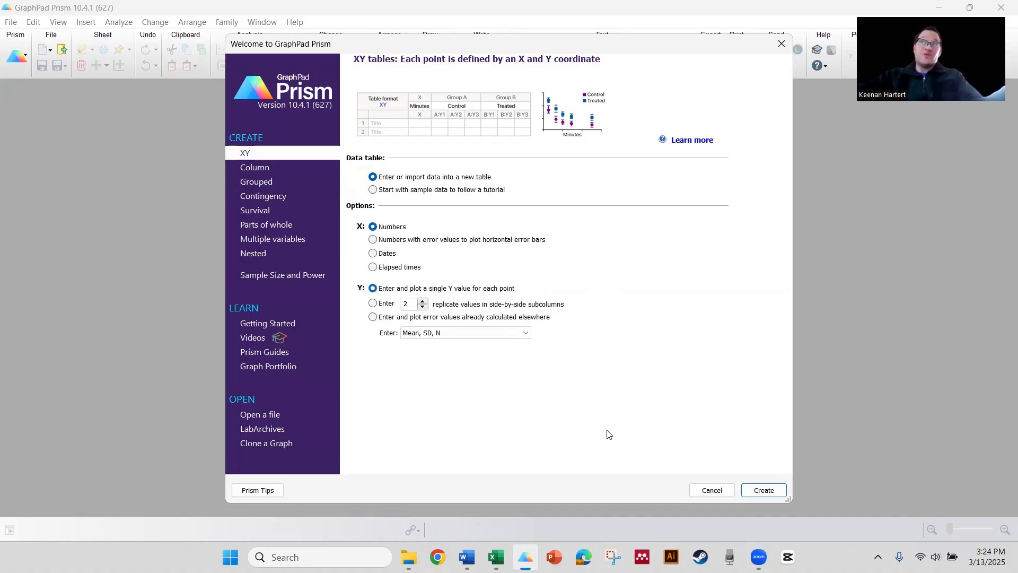
left_click(755, 485)
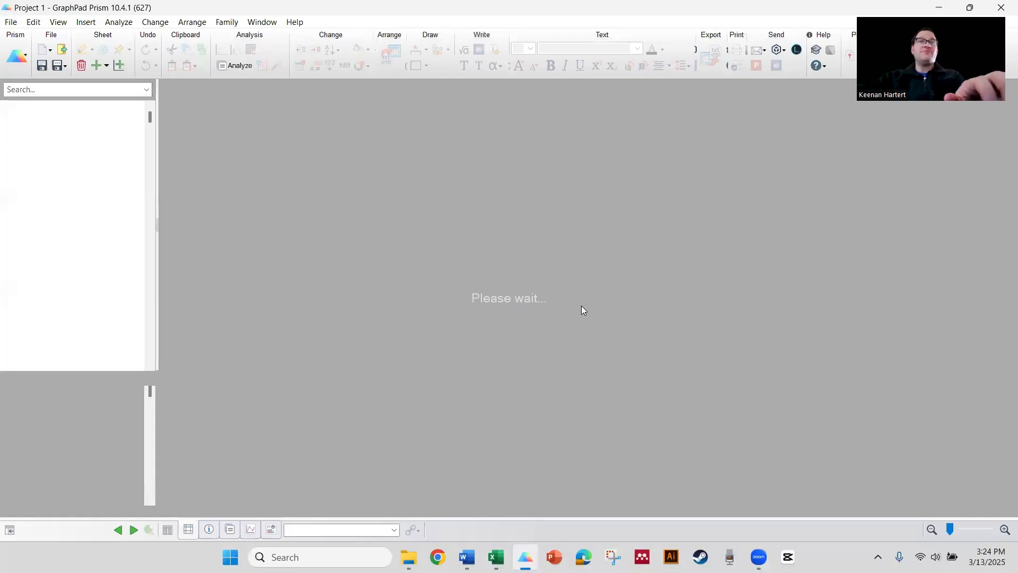
left_click(517, 244)
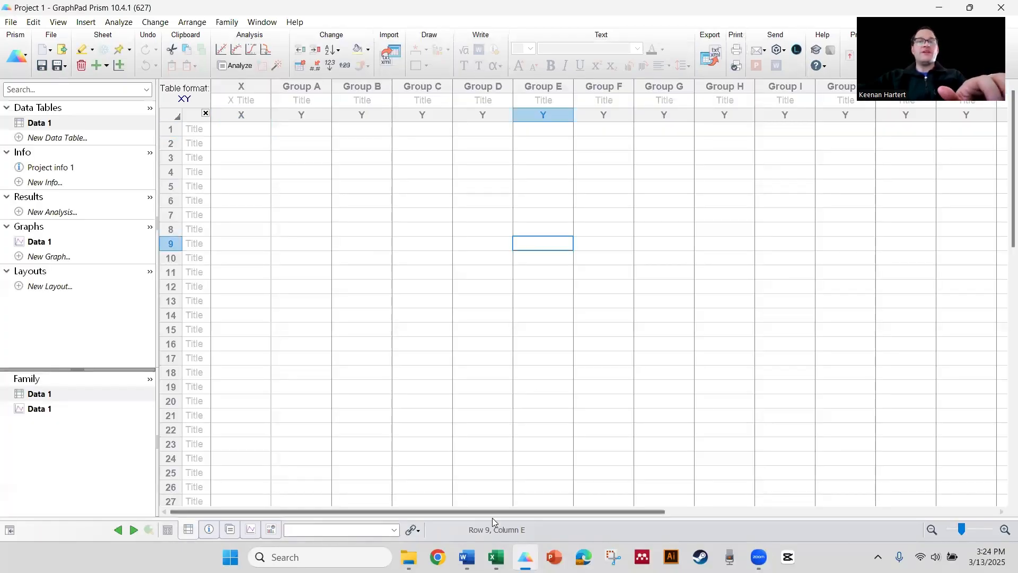
- Copy the E1 % and E2 % columns from the Excel sheet into the Prism data table
key("alt+Tab")
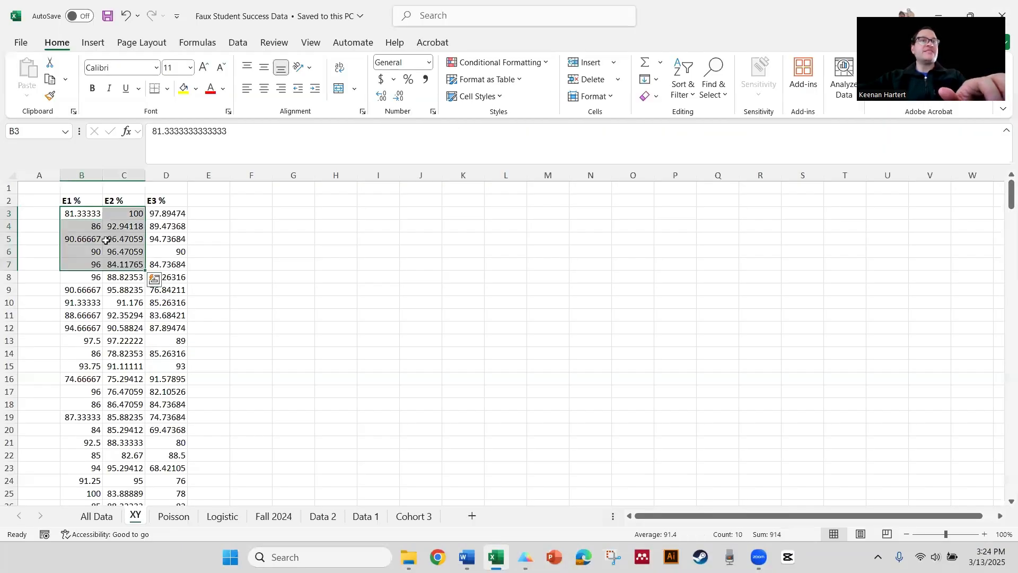
left_click_drag(85, 198, 121, 260)
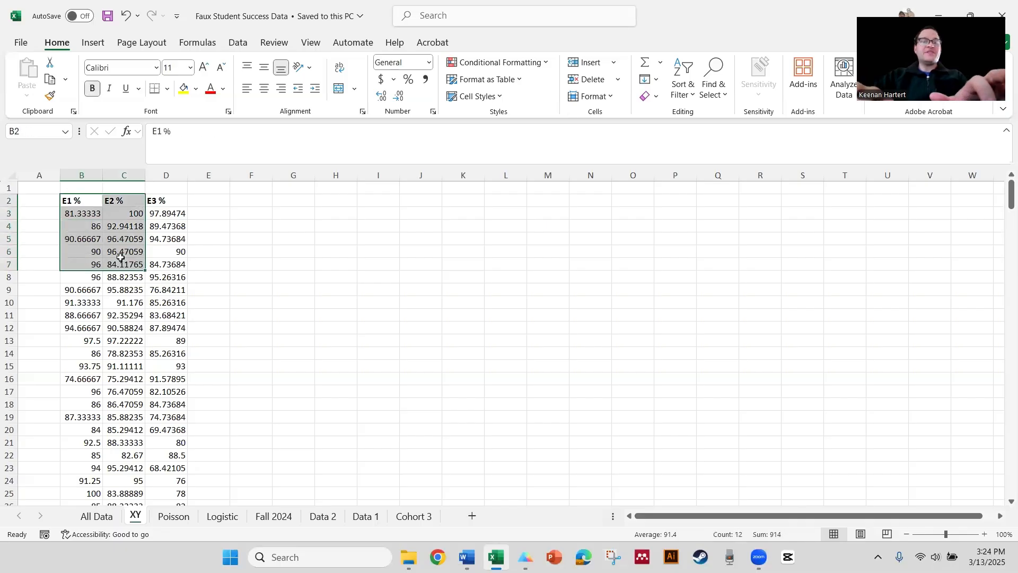
key("ctrl+shift+Down")
key("ctrl+c")
left_click(251, 200)
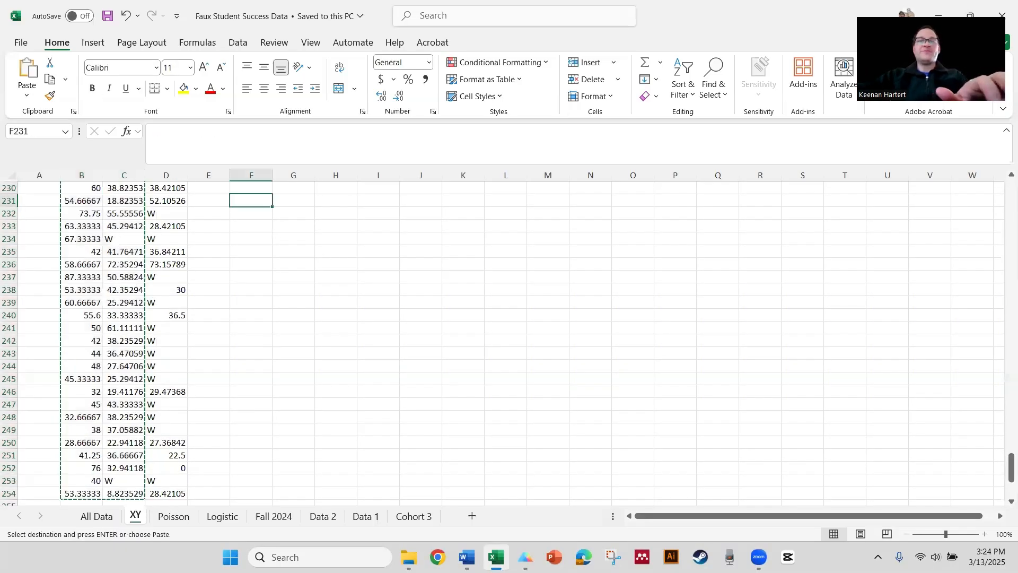
key("alt+Tab")
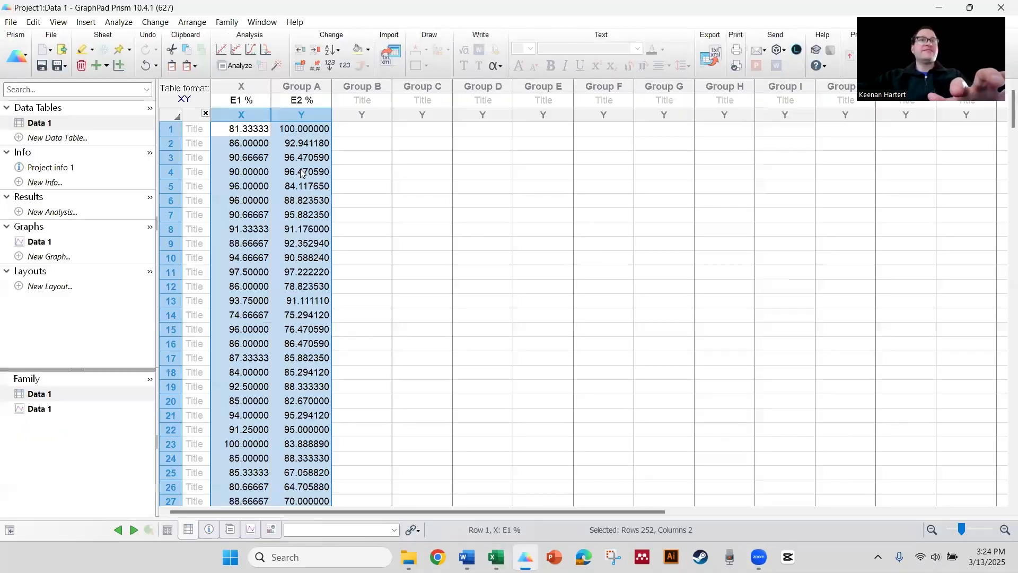
- Rename the X column title to Exam 1 %
left_click(237, 99)
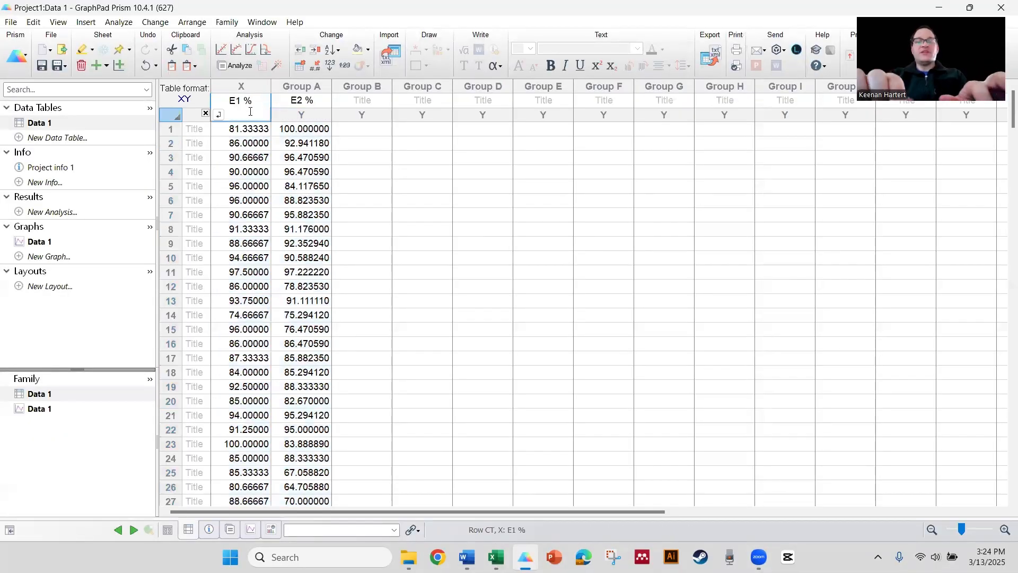
type("xam")
left_click(294, 103)
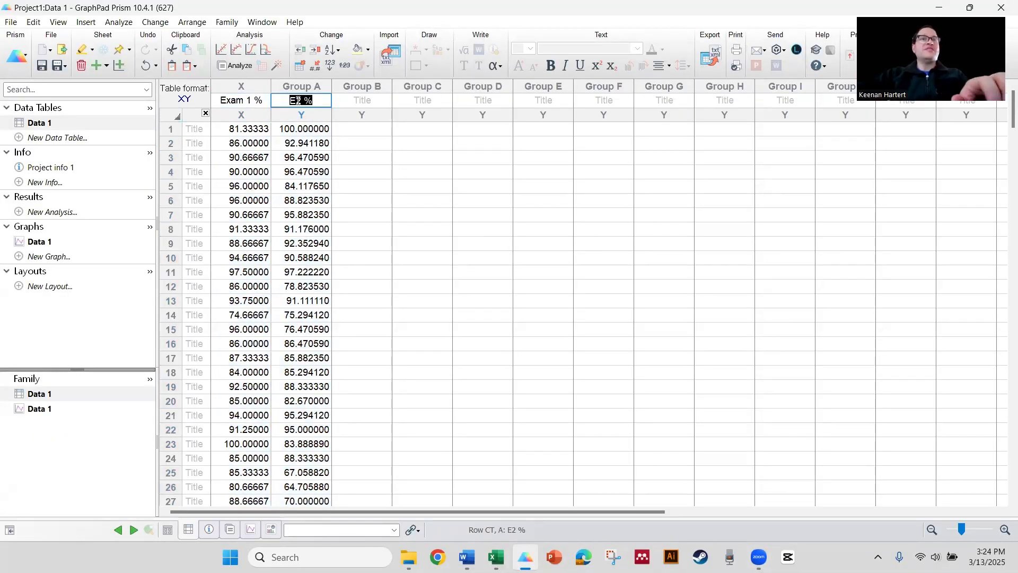
- Rename the Group A column title to Exam 2 % in the Format Data Table dialog
double_click(295, 102)
left_click(399, 152)
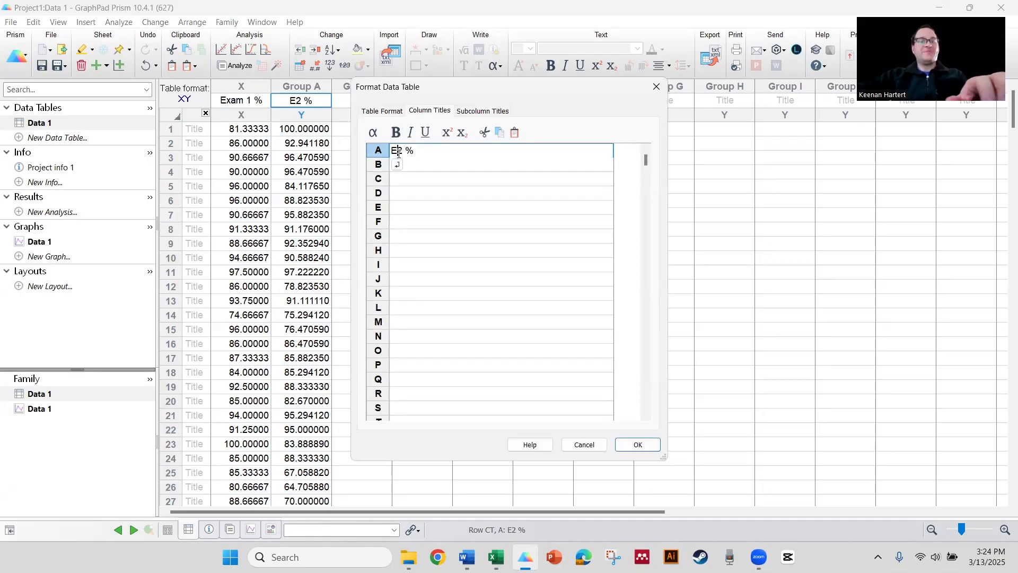
type("xam")
left_click(638, 444)
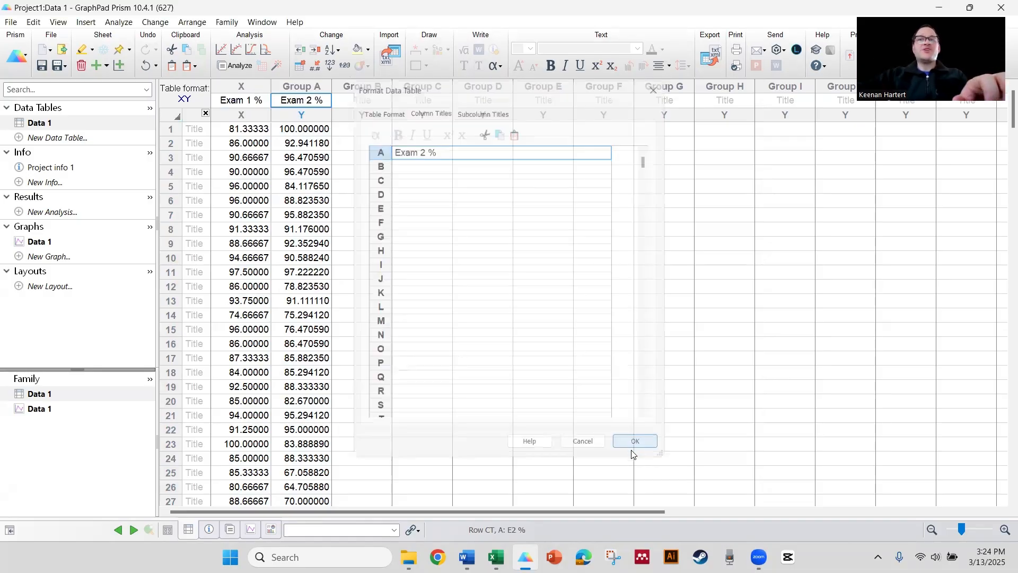
- Open the scatter graph of Data 1
left_click(484, 258)
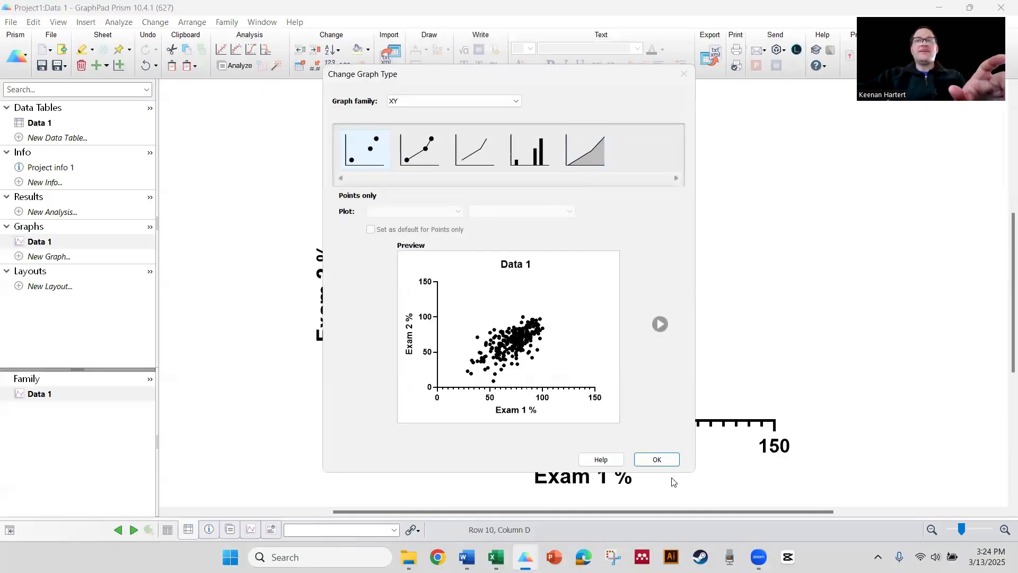
left_click(667, 462)
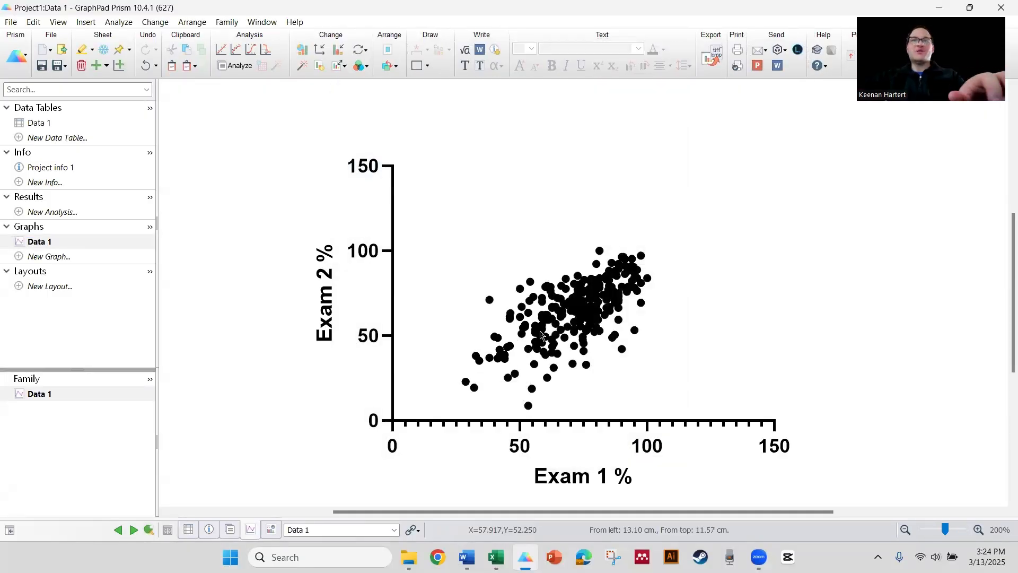
- Turn off automatic X-axis range and set the X-axis maximum to 110
double_click(521, 443)
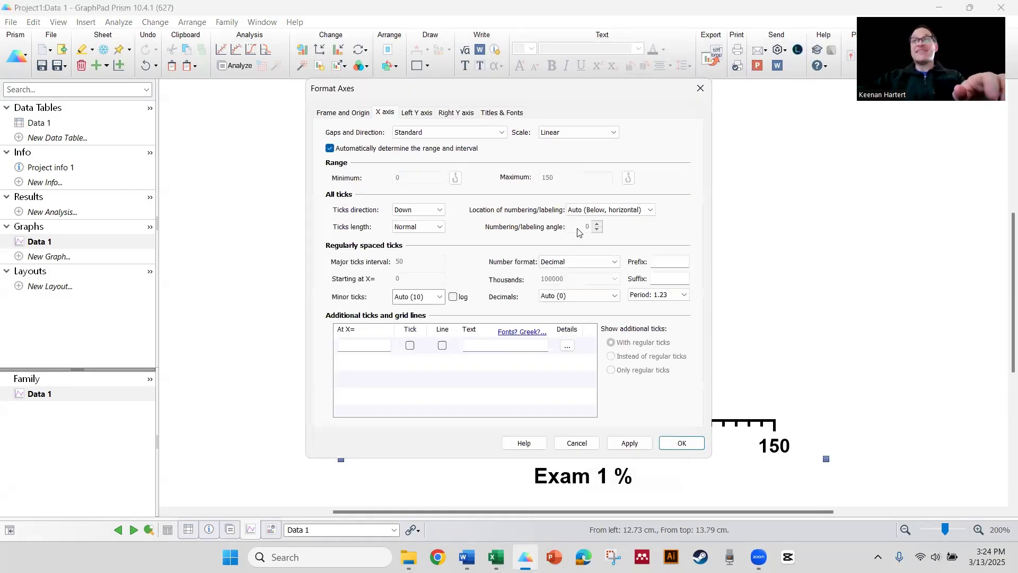
left_click_drag(547, 89, 452, 87)
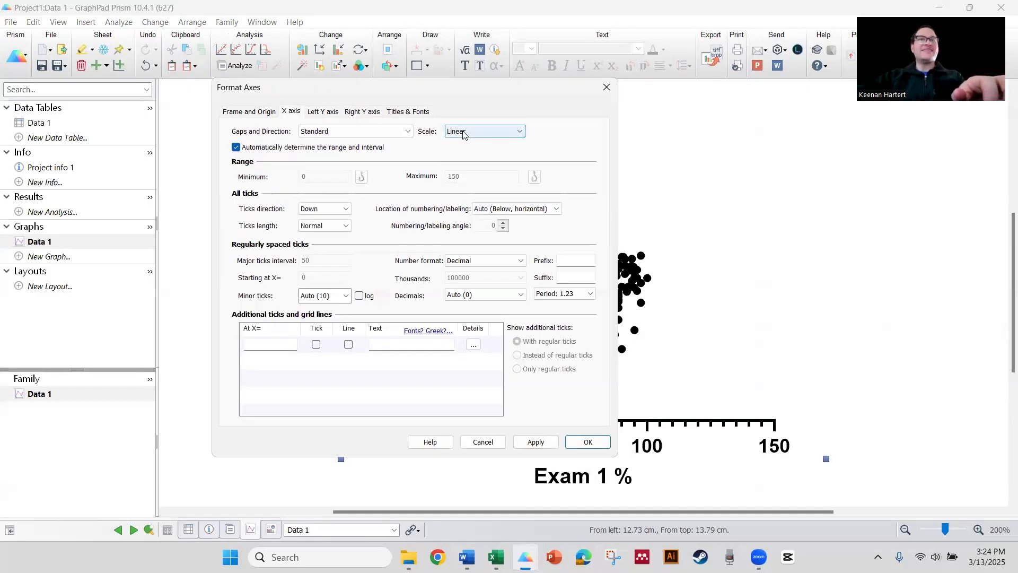
left_click(463, 133)
left_click(466, 135)
left_click(236, 147)
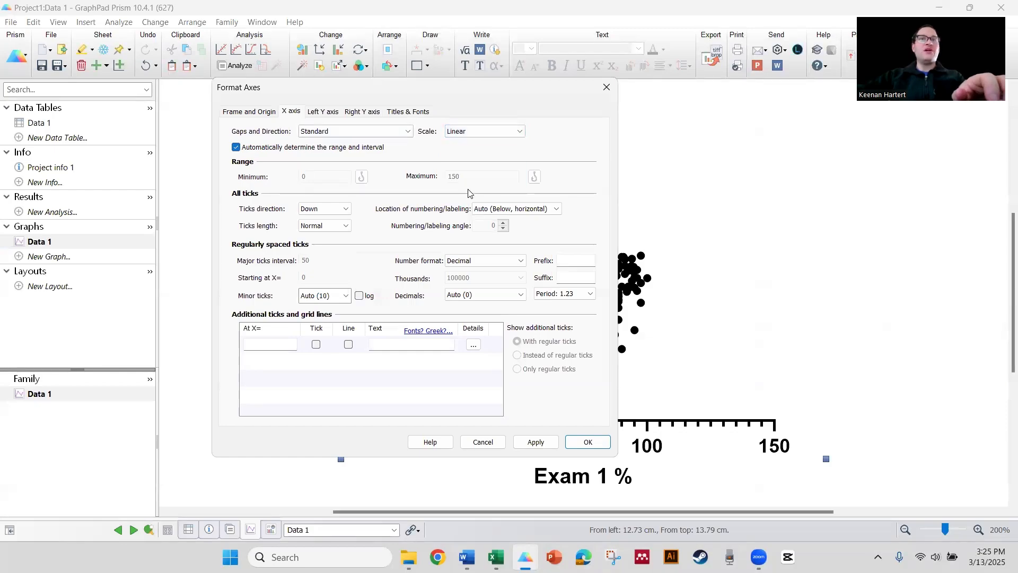
double_click(478, 176)
type("110")
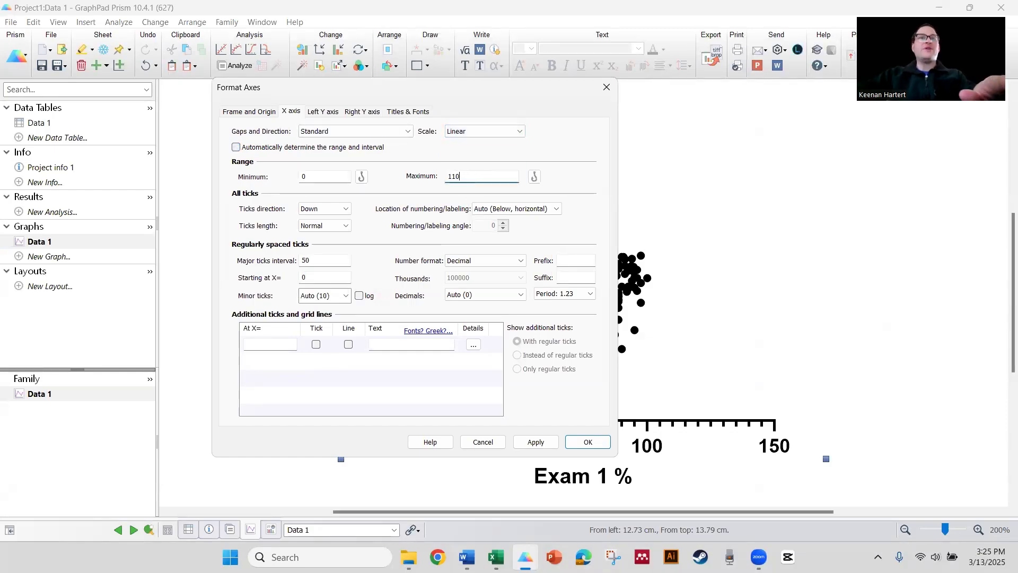
- Set the X-axis major tick interval to 20 and minor ticks to 4
double_click(308, 260)
type("20")
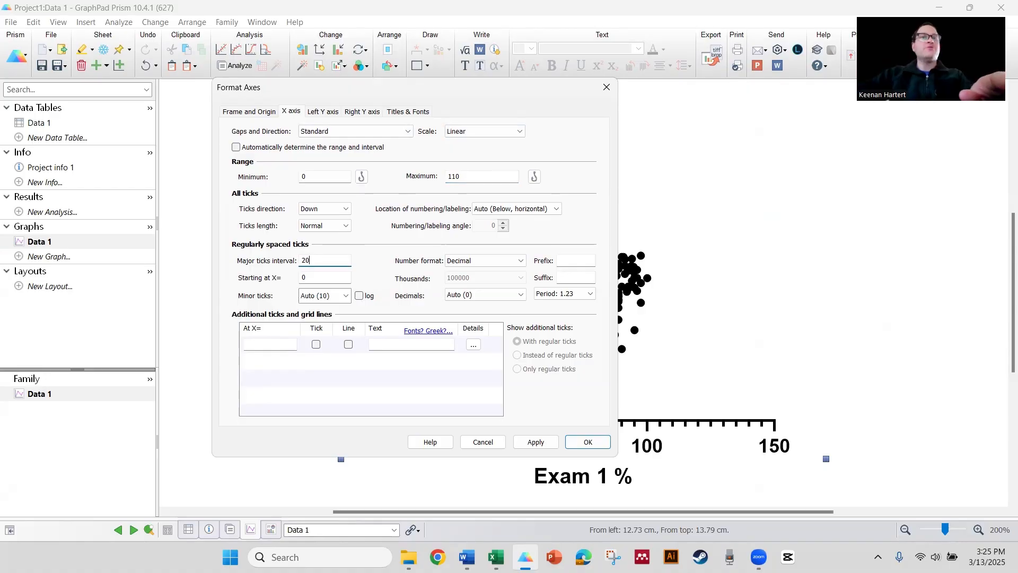
left_click(321, 296)
left_click(316, 352)
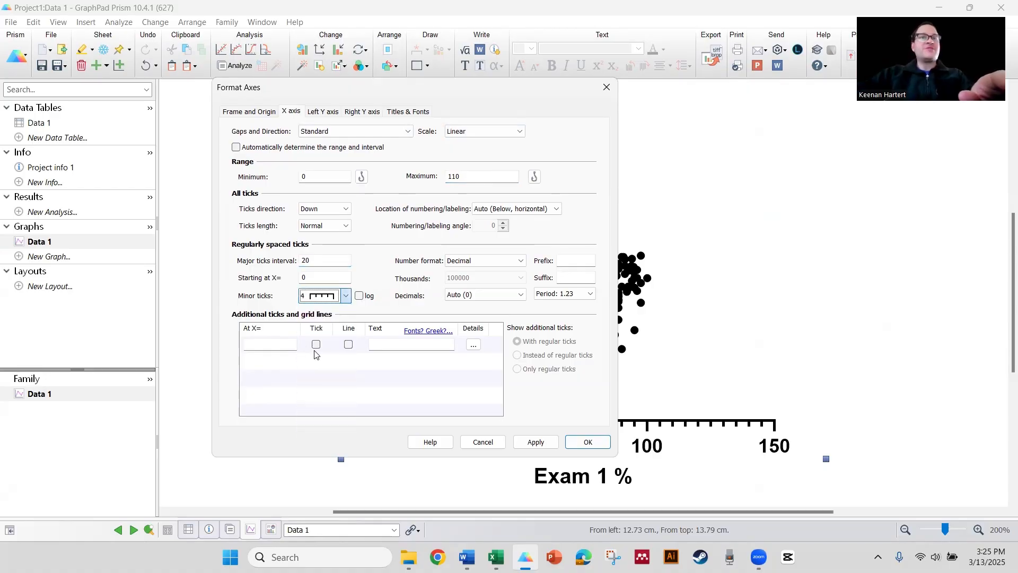
- Add a grid line at X = 70 on the X axis and apply
left_click(284, 347)
type("70")
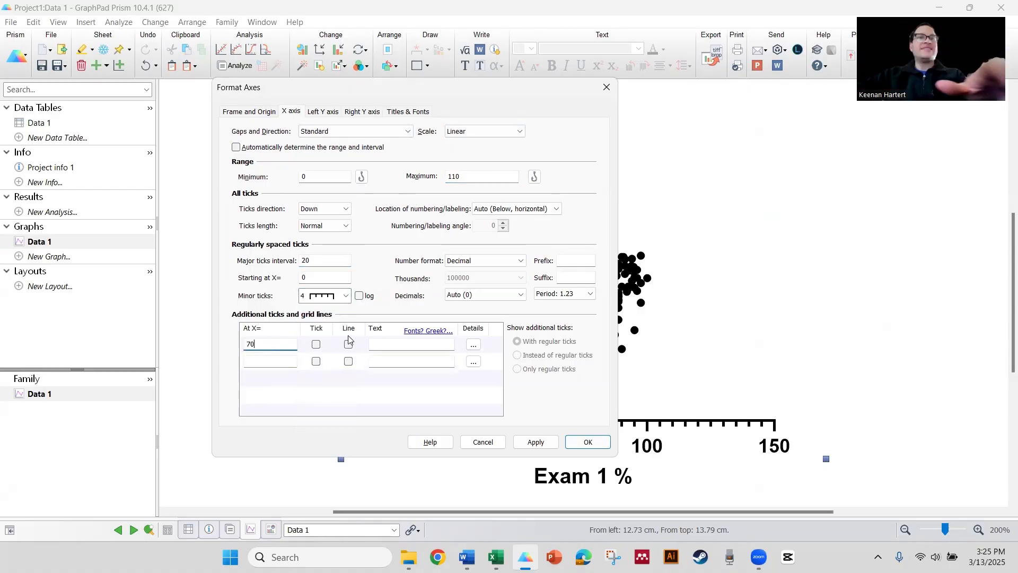
left_click(350, 346)
left_click(536, 441)
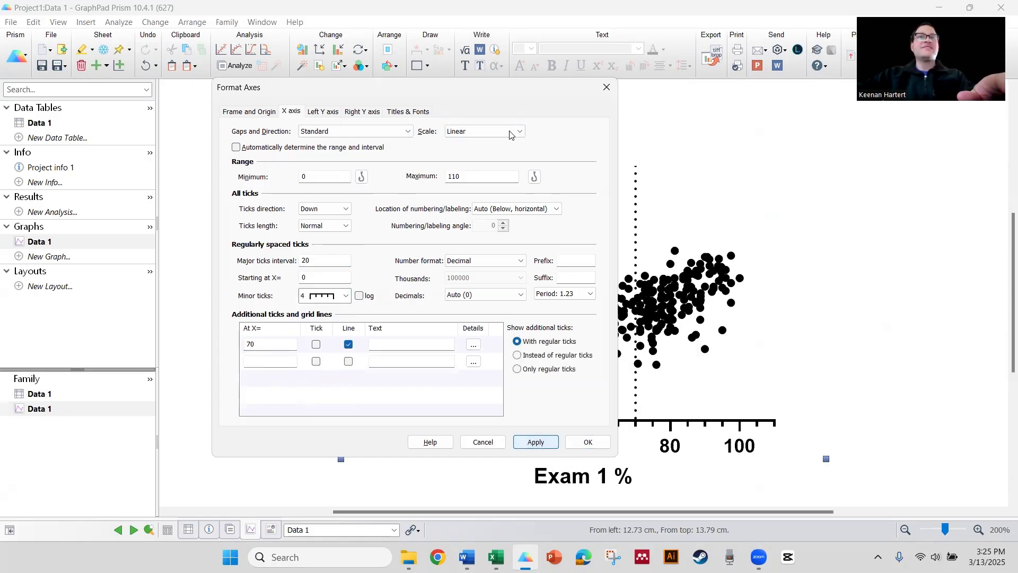
- Turn off automatic left Y-axis range and set its maximum to 110
left_click_drag(456, 96, 382, 96)
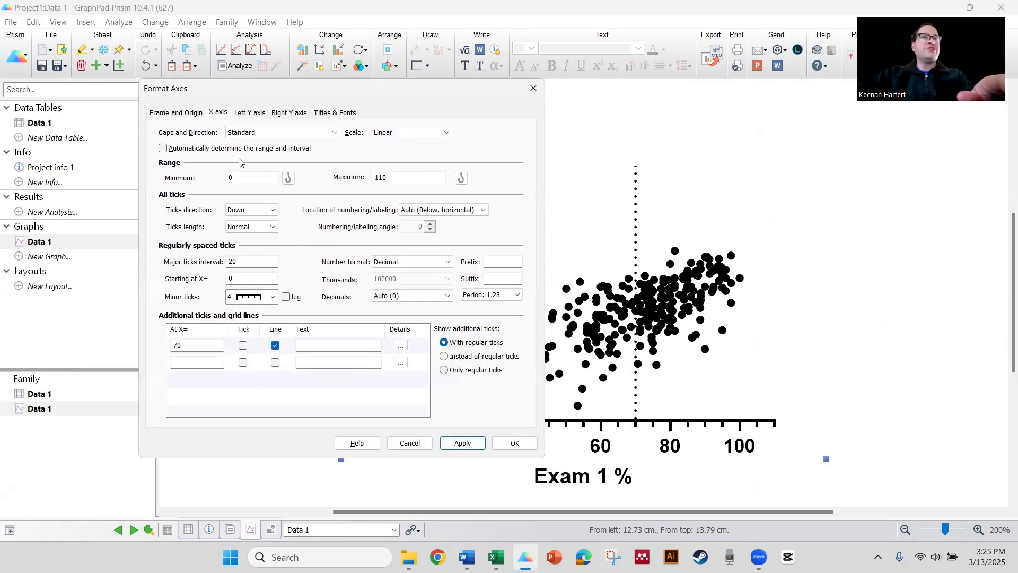
left_click(243, 115)
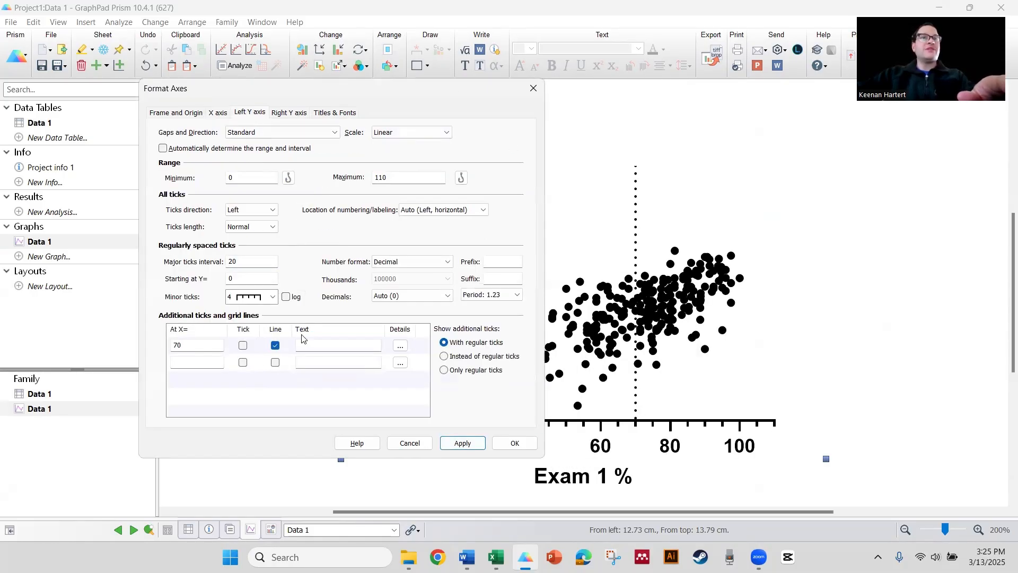
left_click(291, 153)
double_click(382, 177)
type("110")
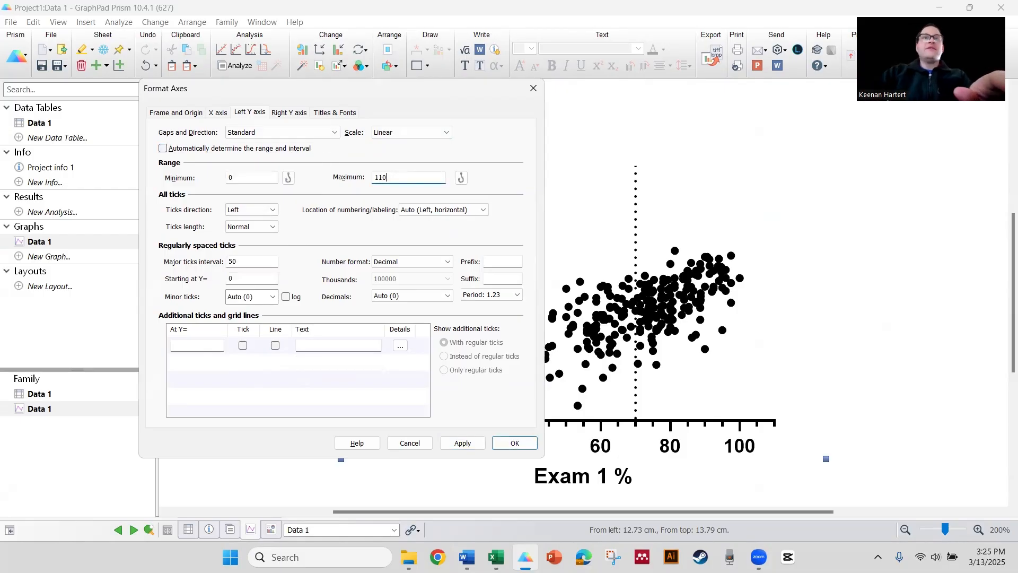
- Set the left Y-axis major tick interval to 20 and minor ticks to 4
double_click(251, 260)
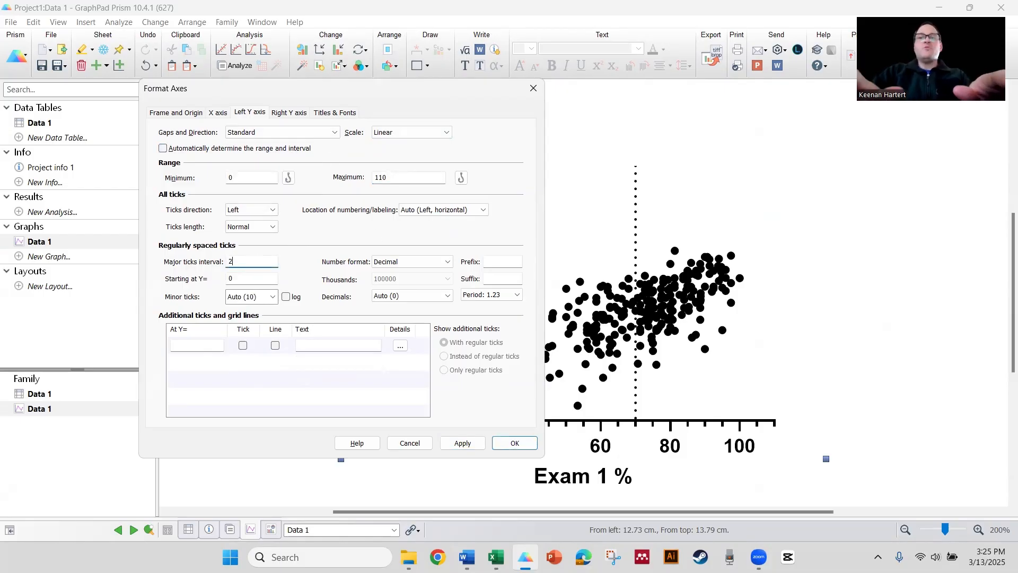
type("20")
left_click(254, 299)
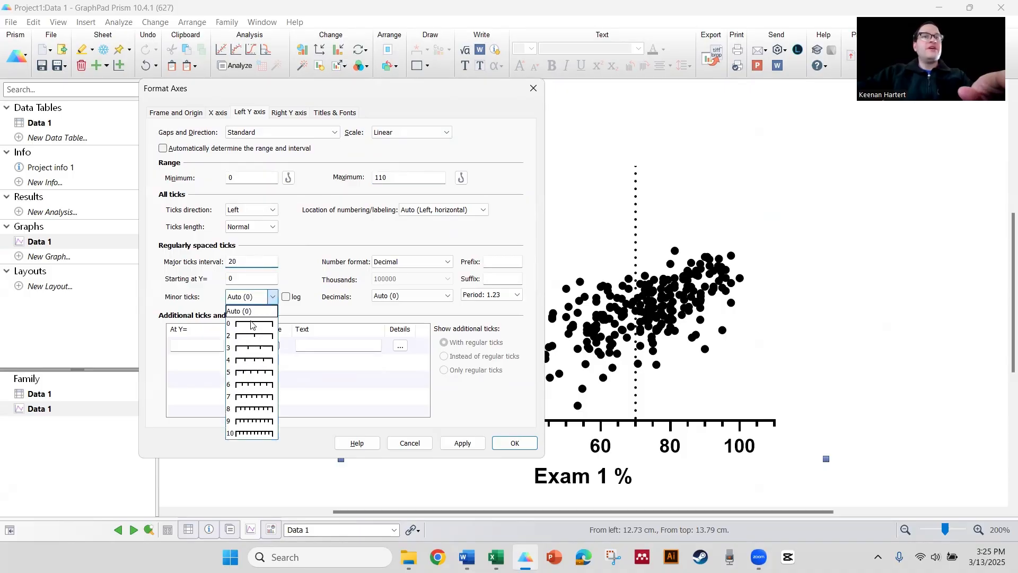
left_click(245, 366)
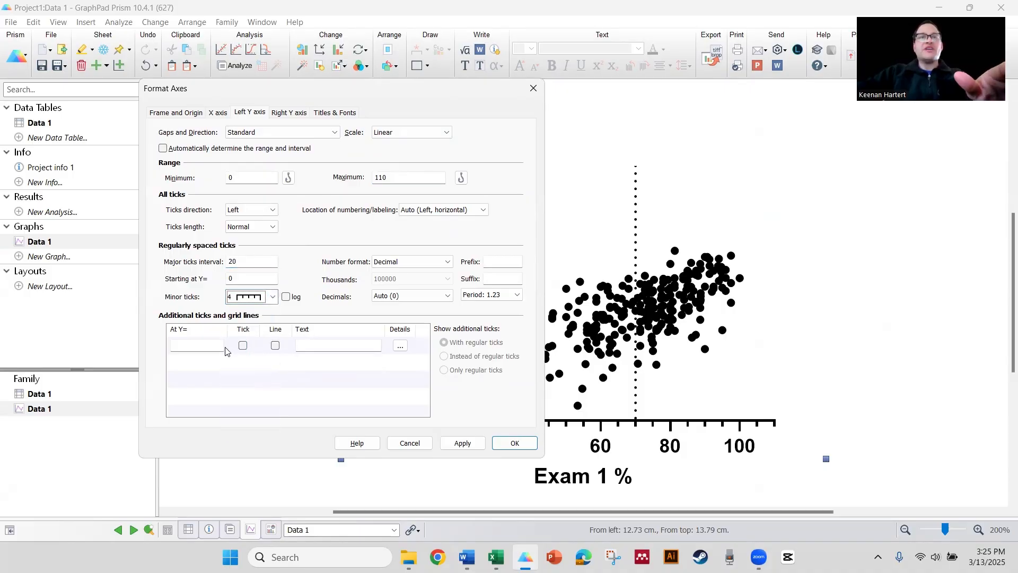
- Add a grid line at Y = 70 on the left Y axis and close the axes dialog
left_click(206, 343)
type("70")
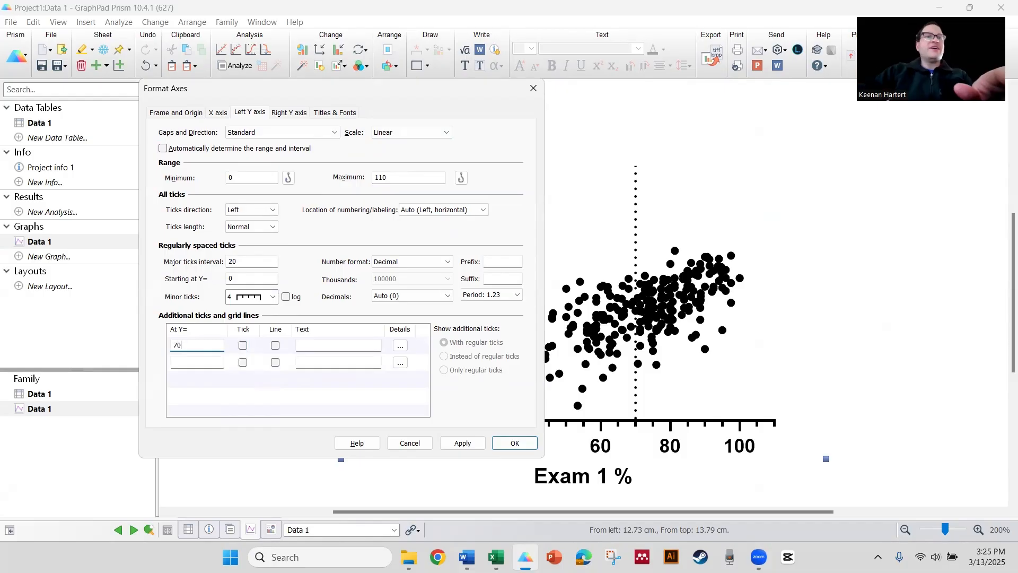
left_click(275, 346)
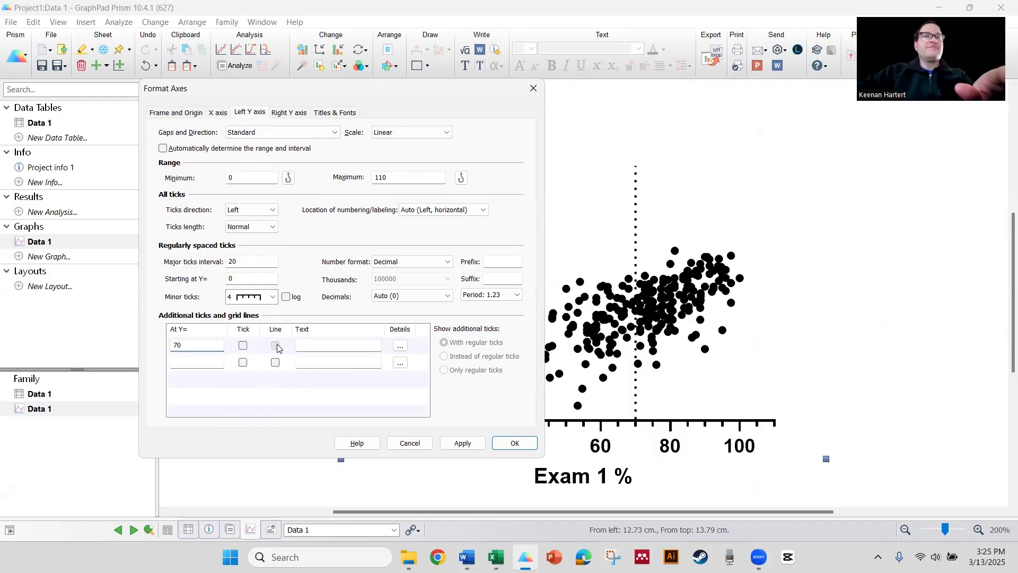
left_click(517, 445)
- Format all data sets to use an open circle symbol shape
double_click(662, 229)
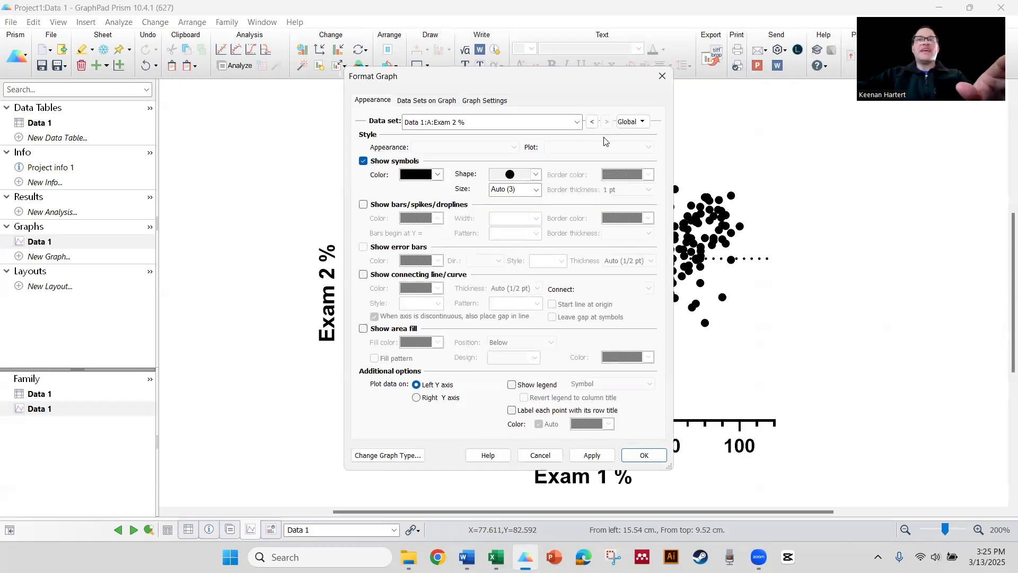
left_click(628, 123)
left_click(645, 139)
left_click(536, 174)
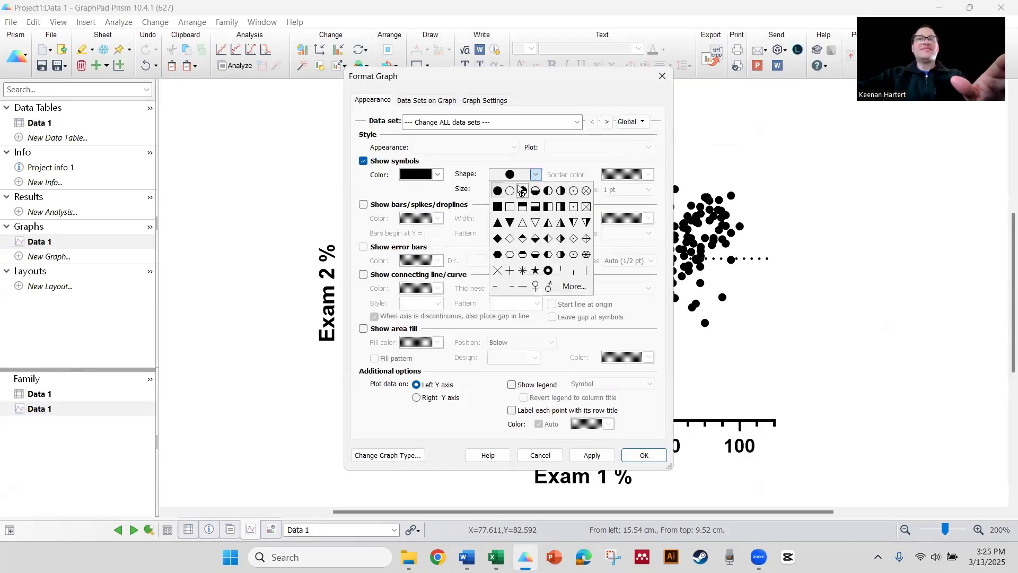
left_click(522, 195)
- Set the symbol size to 5
left_click(621, 189)
left_click(622, 199)
left_click(536, 189)
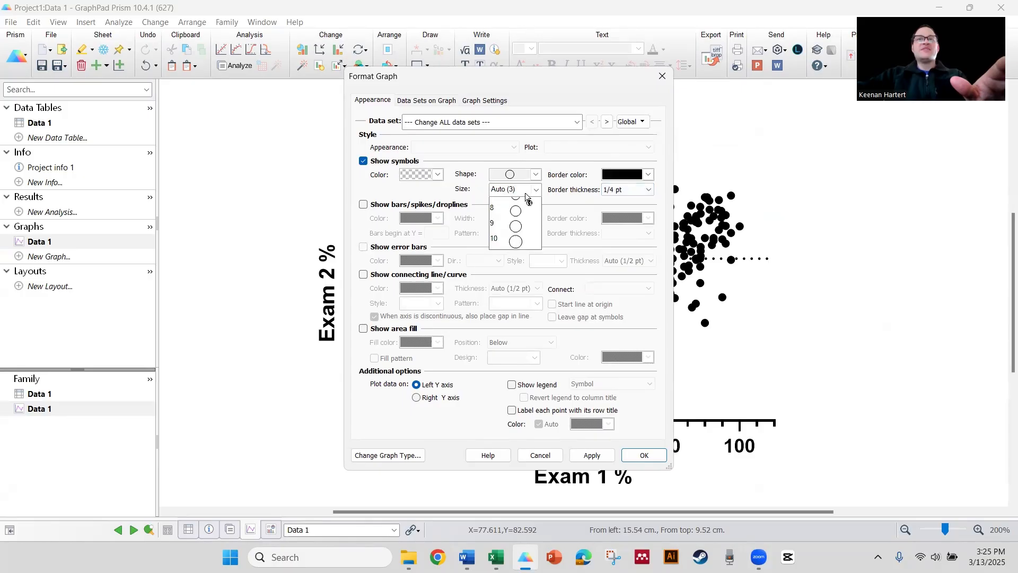
left_click(506, 298)
- Fill the symbols with semi-transparent purple and apply the graph formatting
left_click(438, 174)
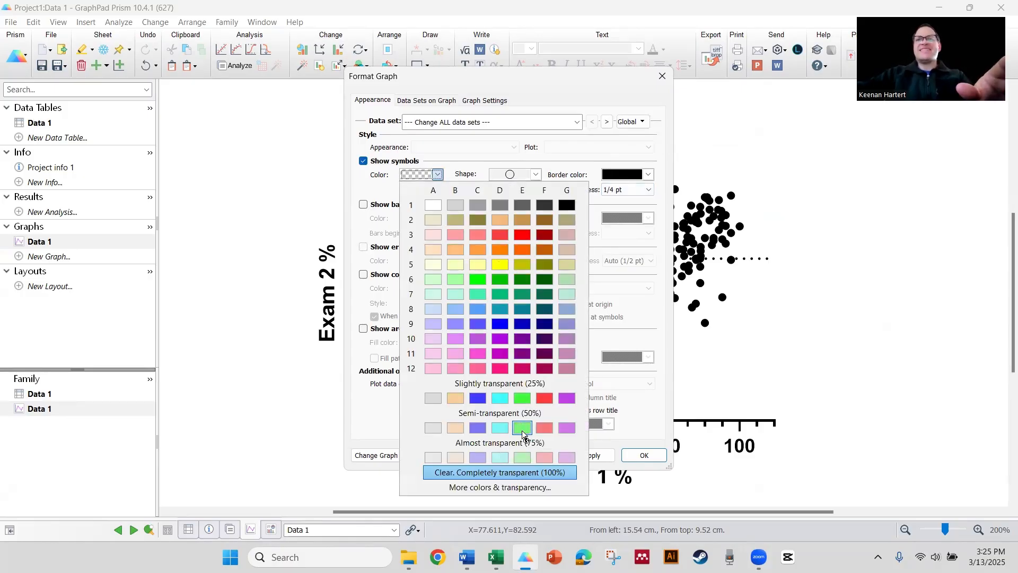
left_click(567, 427)
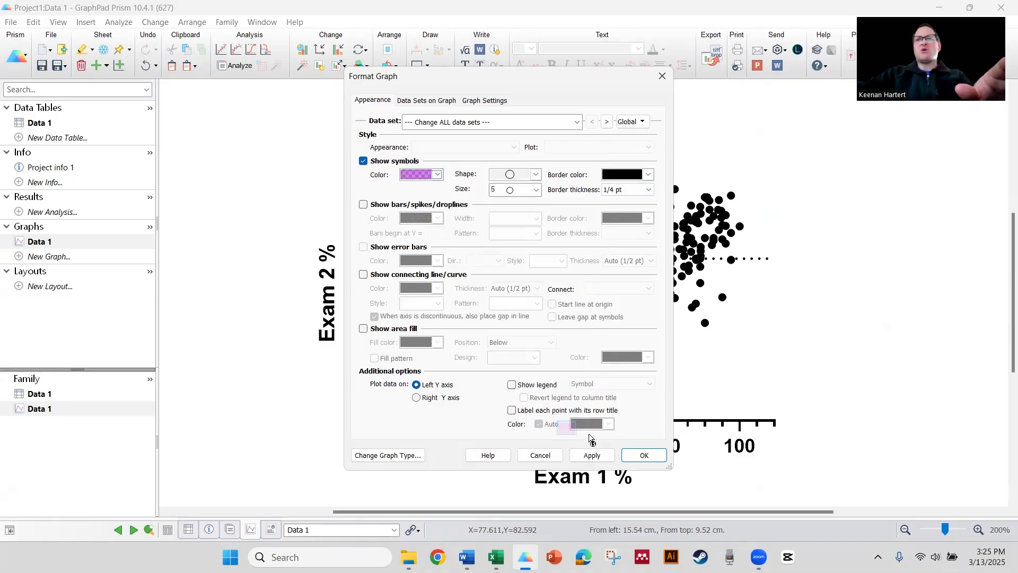
left_click(640, 455)
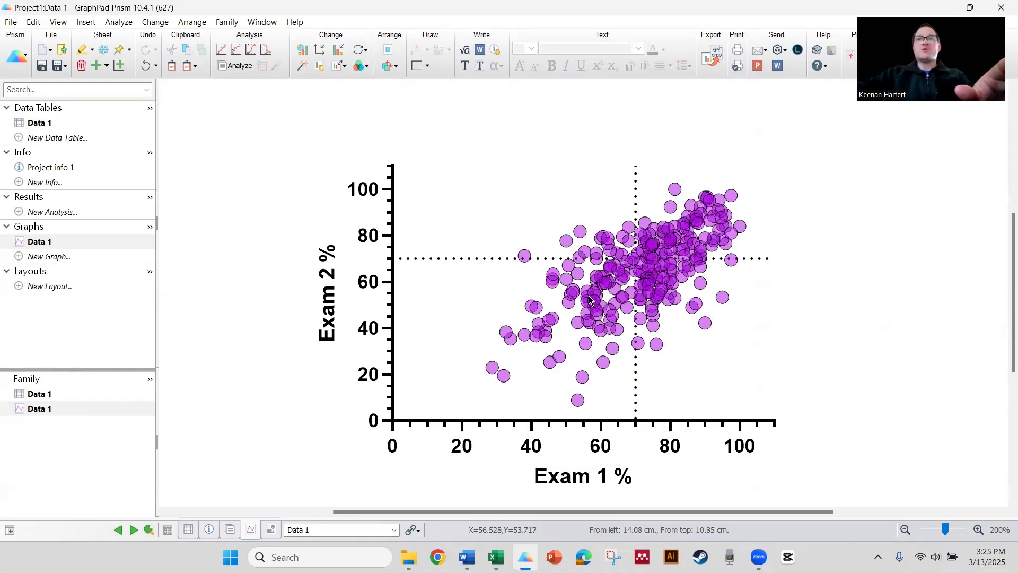
- Fit a simple linear regression to the scatter data, showing 95% confidence bands and a residual plot
double_click(594, 294)
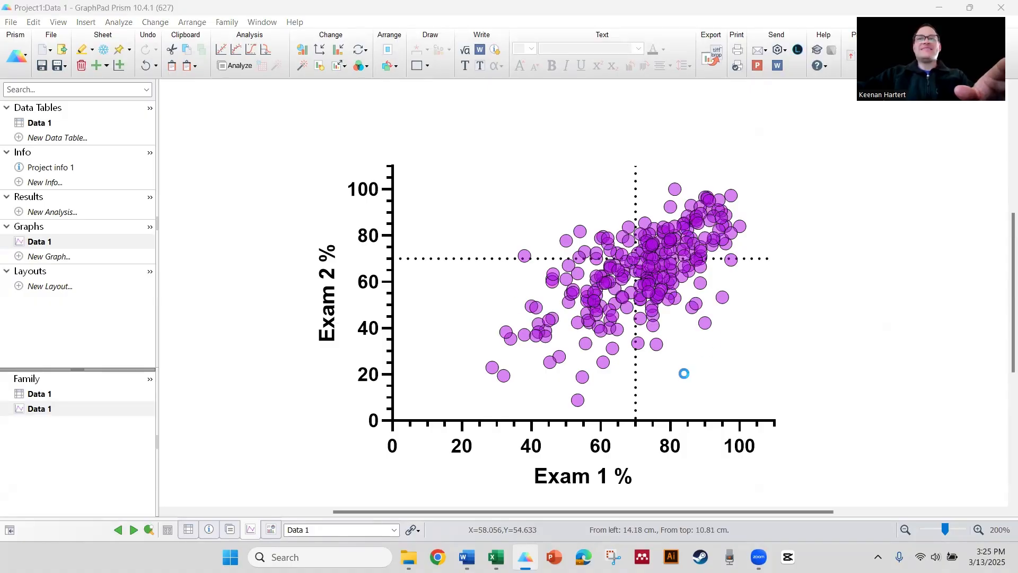
left_click(540, 451)
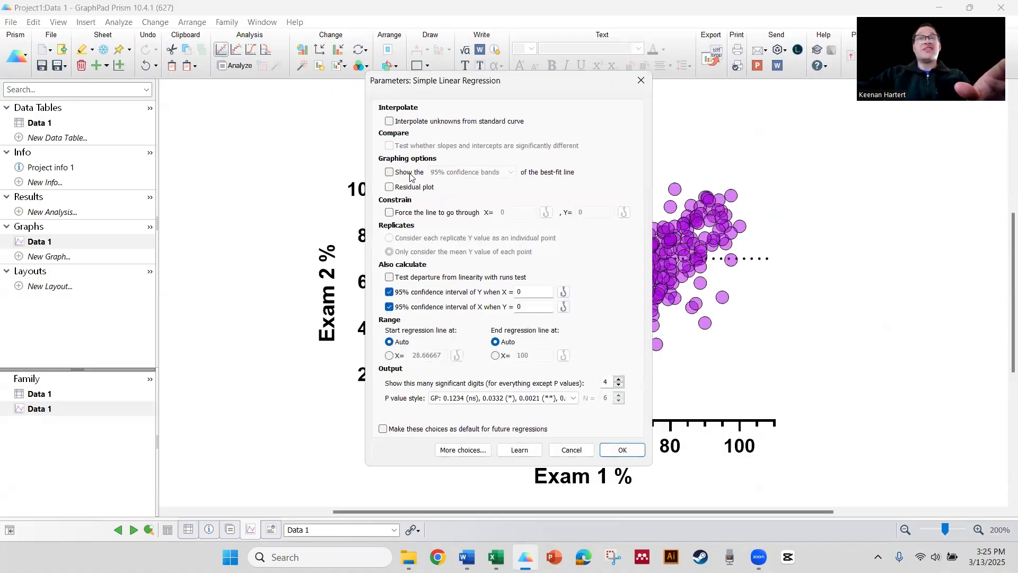
left_click(411, 174)
left_click(418, 188)
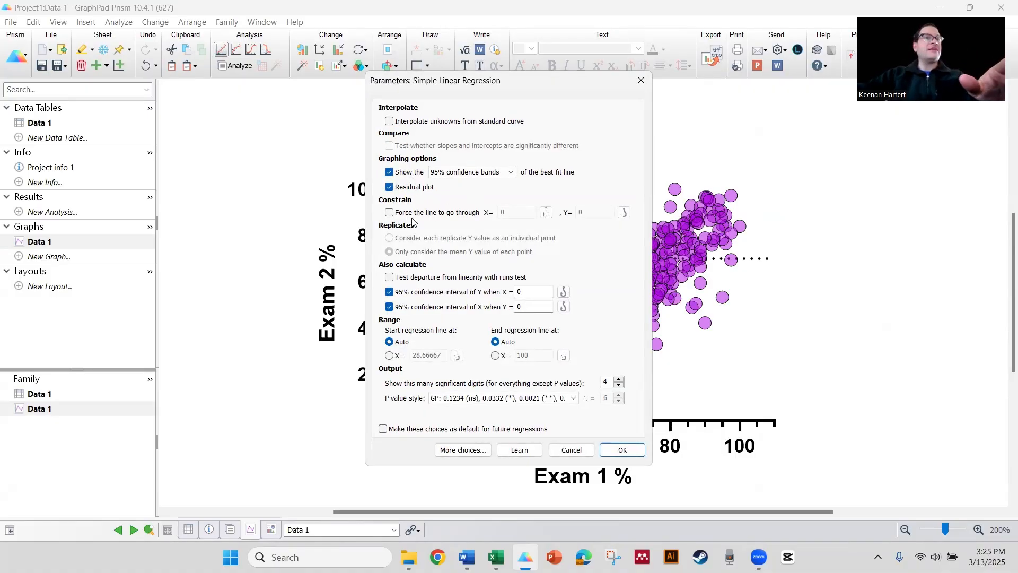
left_click(617, 451)
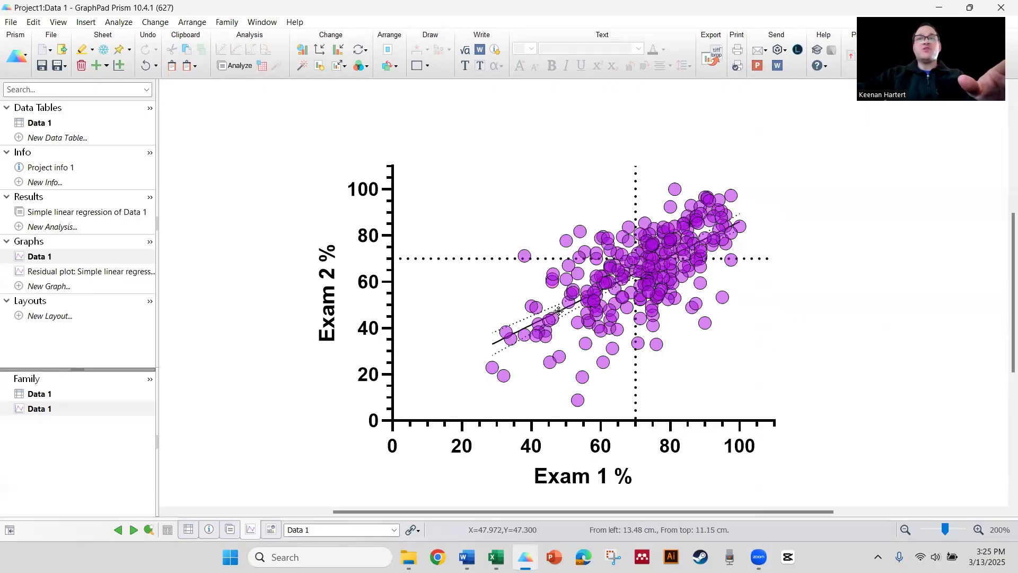
- Format the regression line to 2 pt thickness and its confidence band lines to 1 pt
double_click(561, 311)
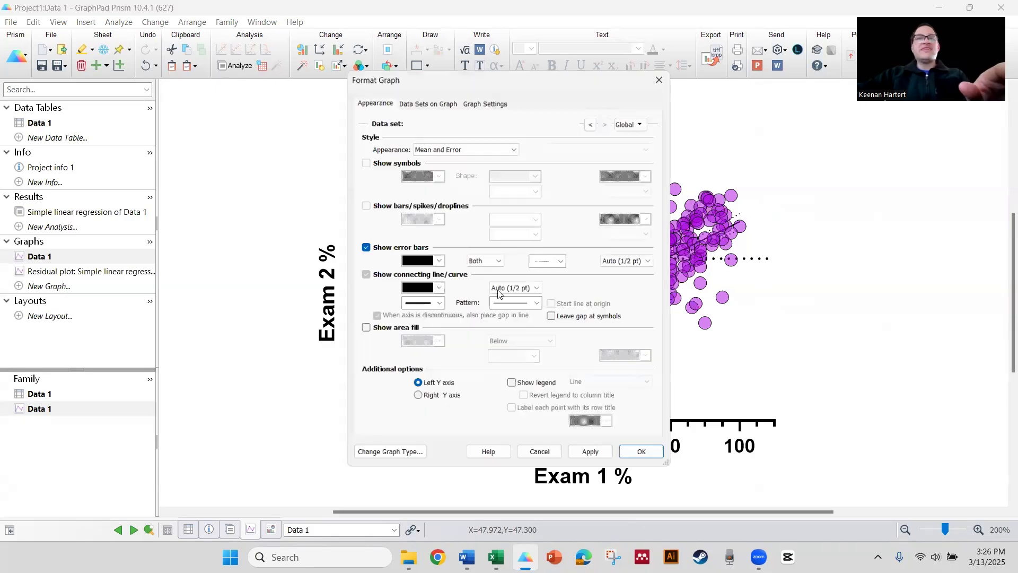
left_click(516, 303)
left_click(516, 301)
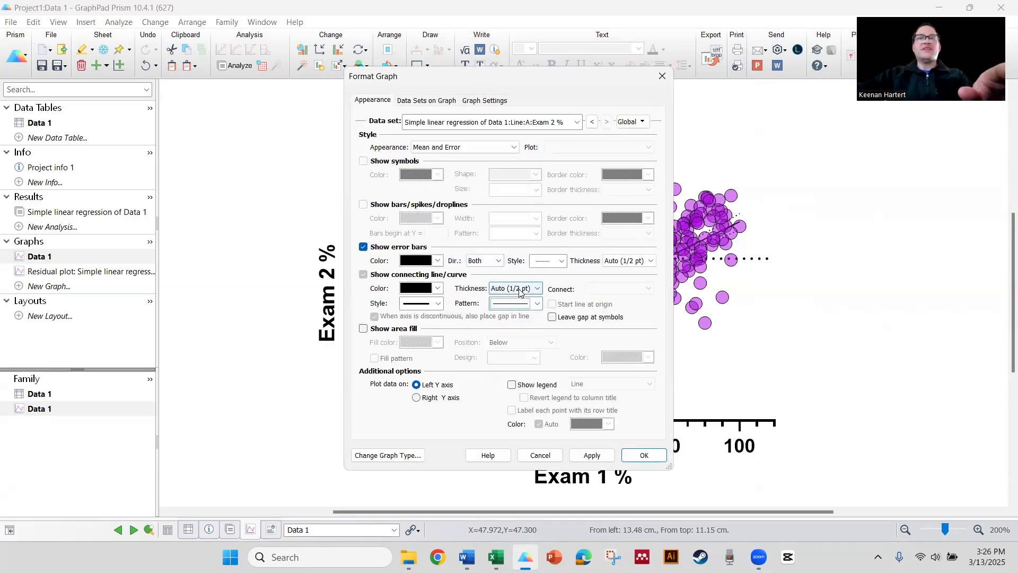
left_click(514, 288)
left_click(509, 331)
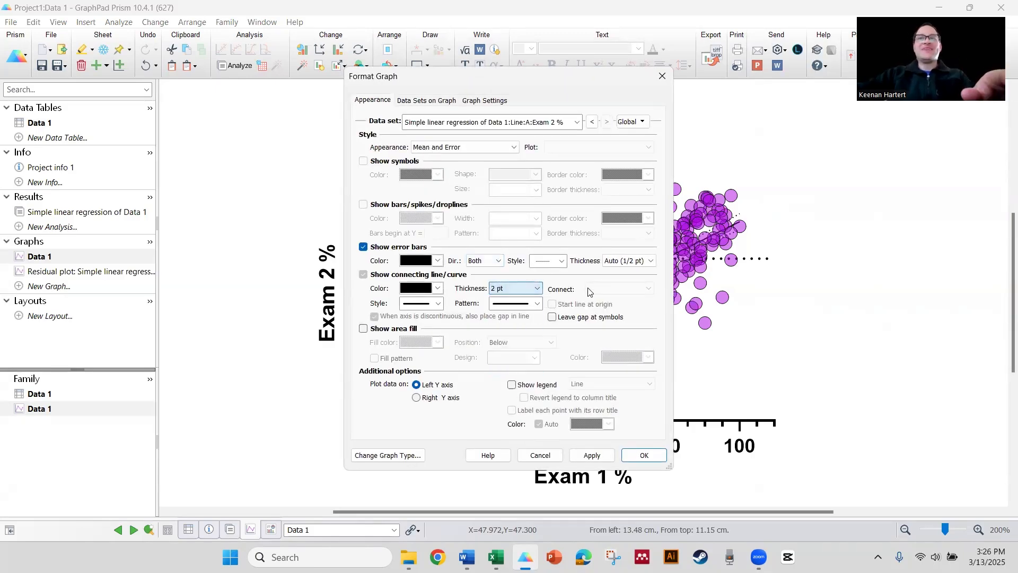
left_click(632, 260)
left_click(624, 298)
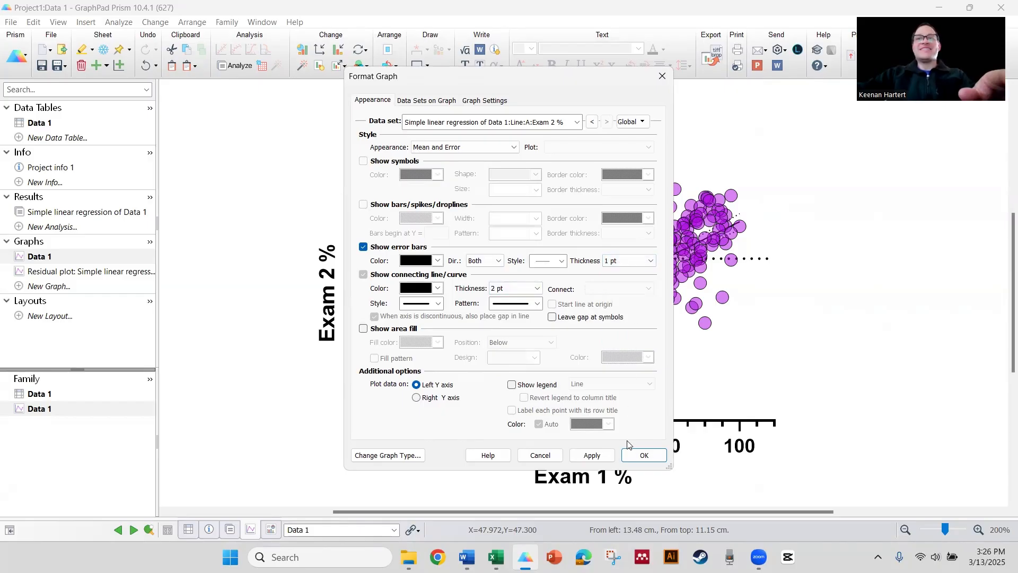
left_click(637, 455)
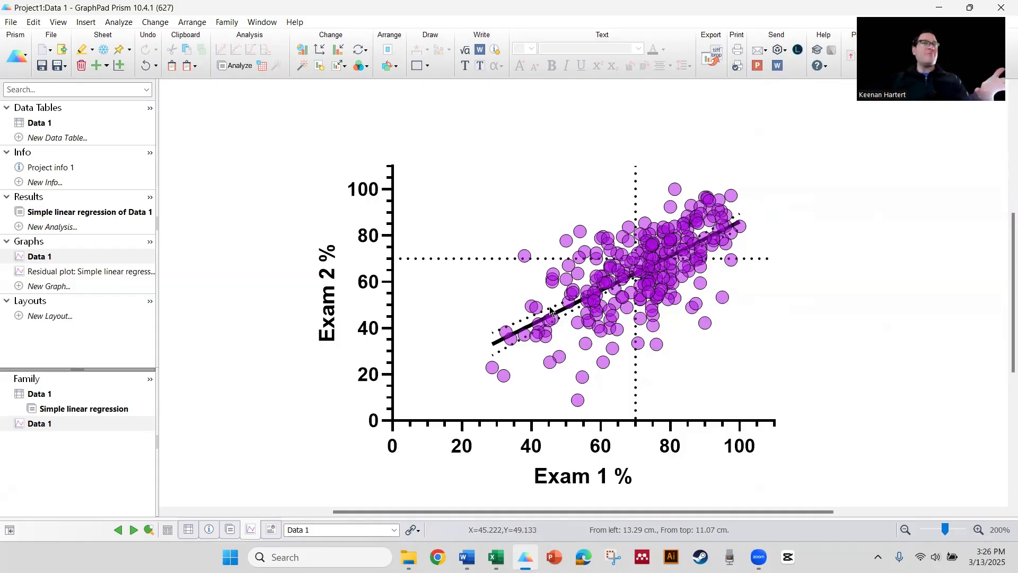
- Save the project as E1 v. E2 - XY, replacing the existing file
left_click(58, 65)
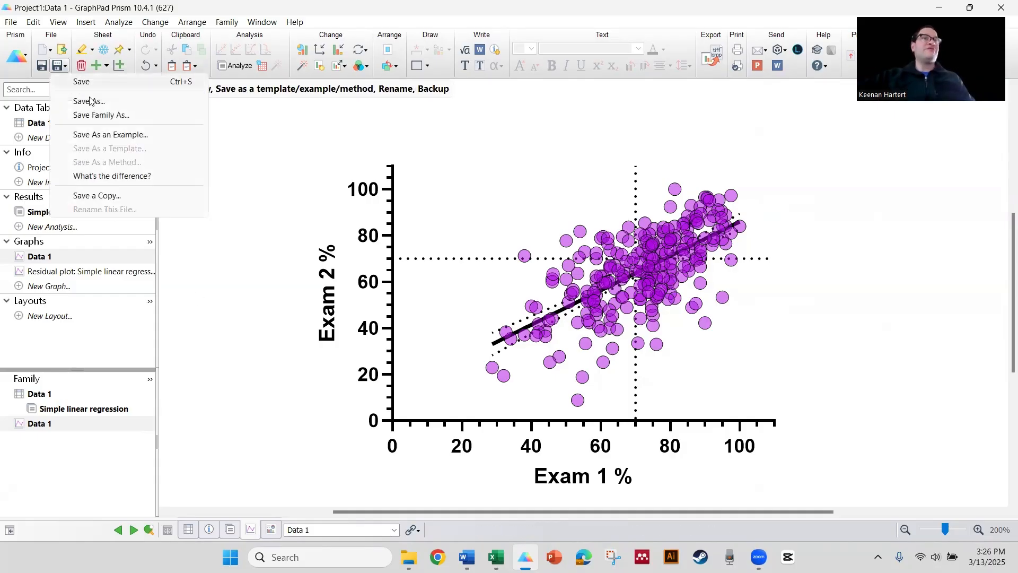
left_click(90, 100)
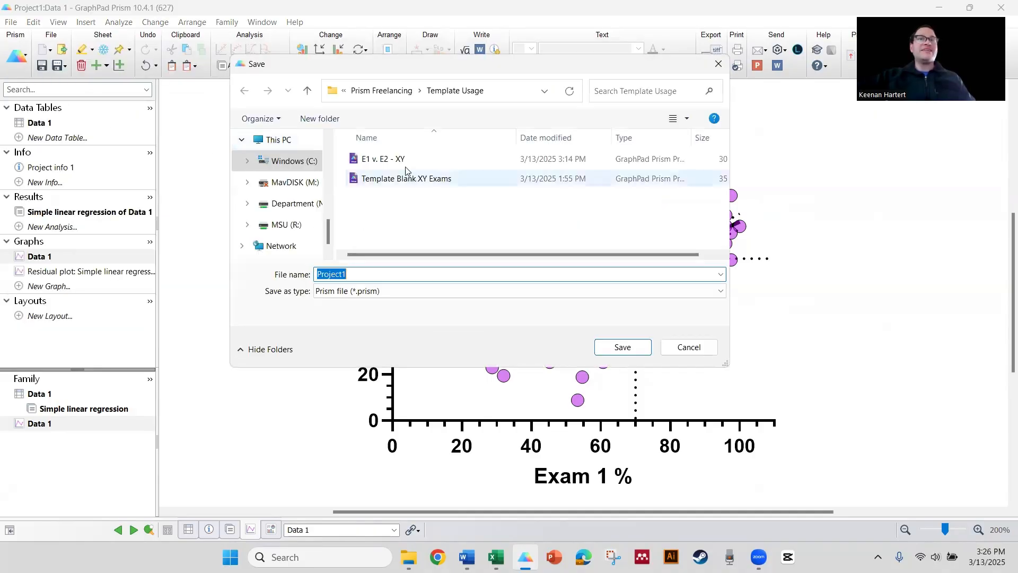
left_click(414, 168)
left_click(621, 347)
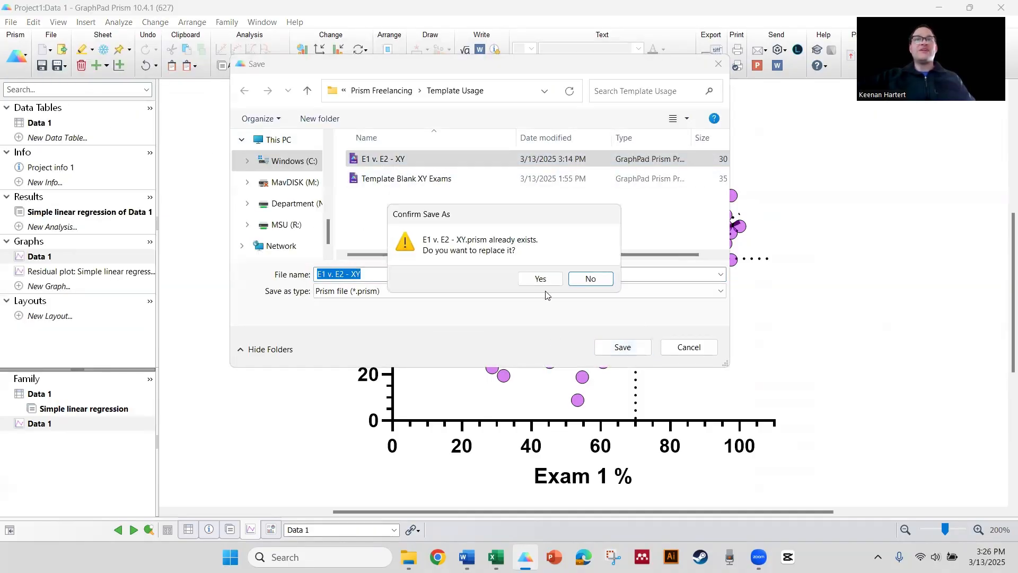
left_click(534, 283)
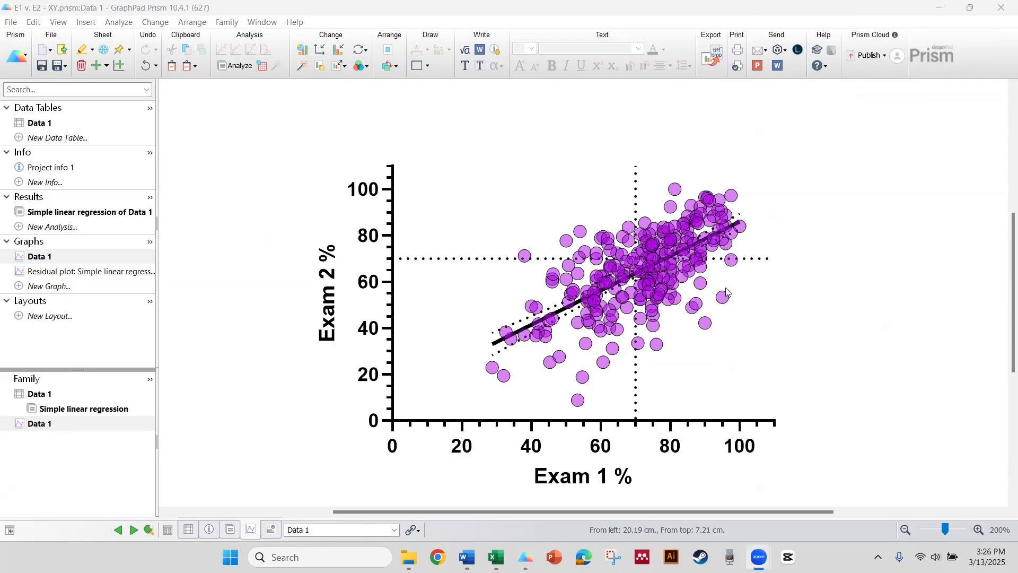
- Run a Pearson correlation analysis of Exam 1 % versus Exam 2 % with default parameters
left_click(288, 141)
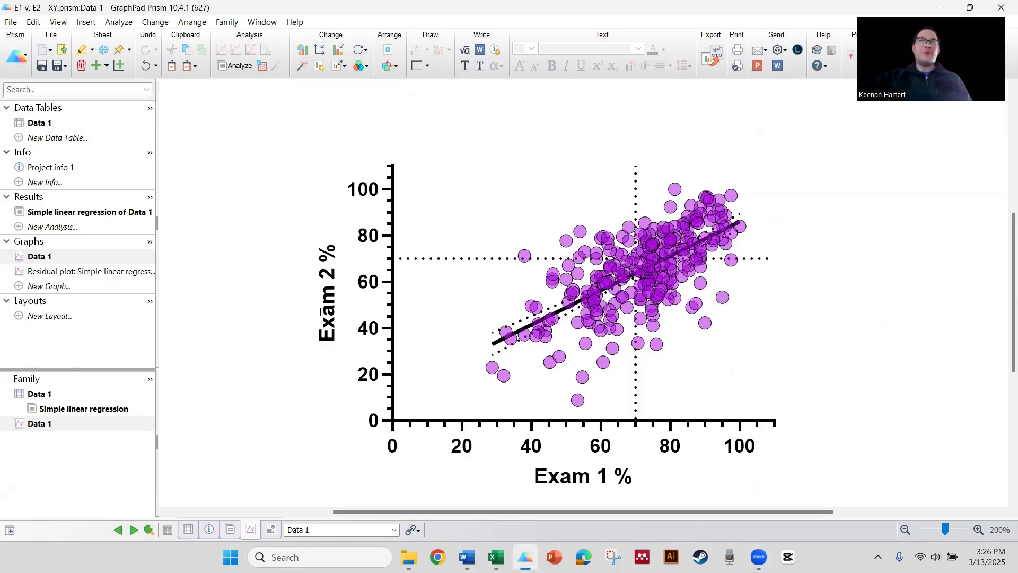
left_click(71, 227)
scroll(477, 308, "down", 2)
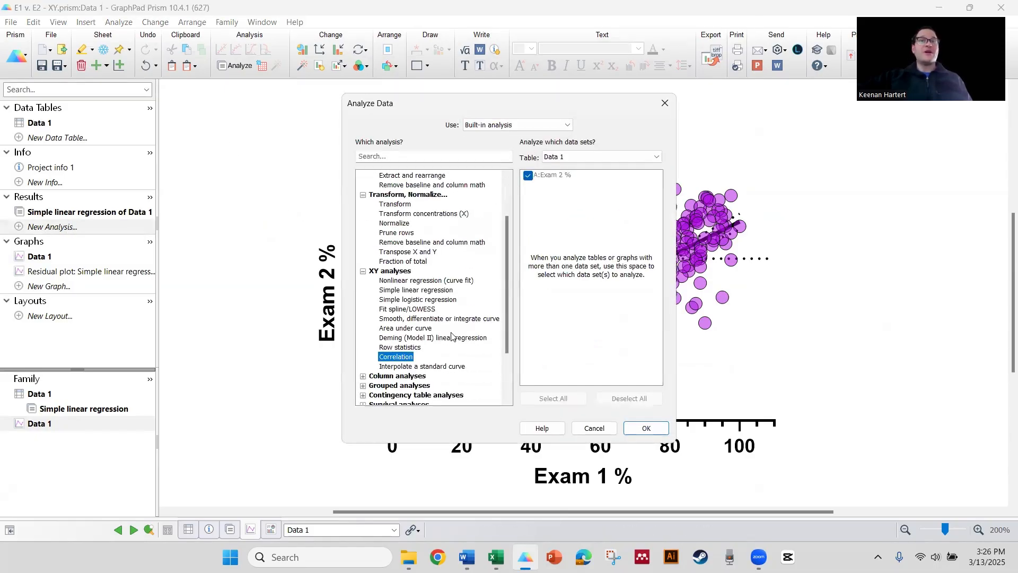
left_click(638, 427)
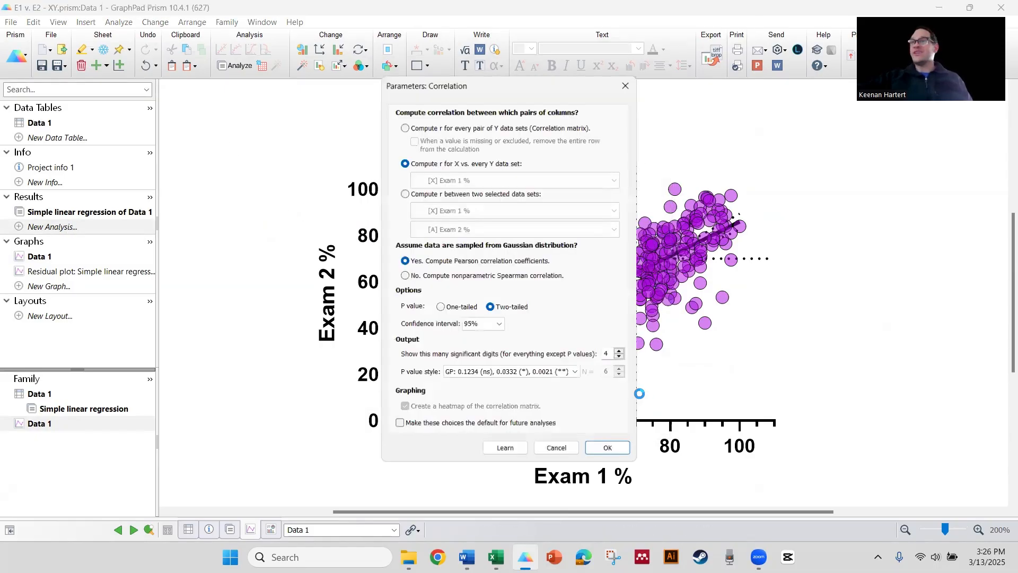
left_click(609, 450)
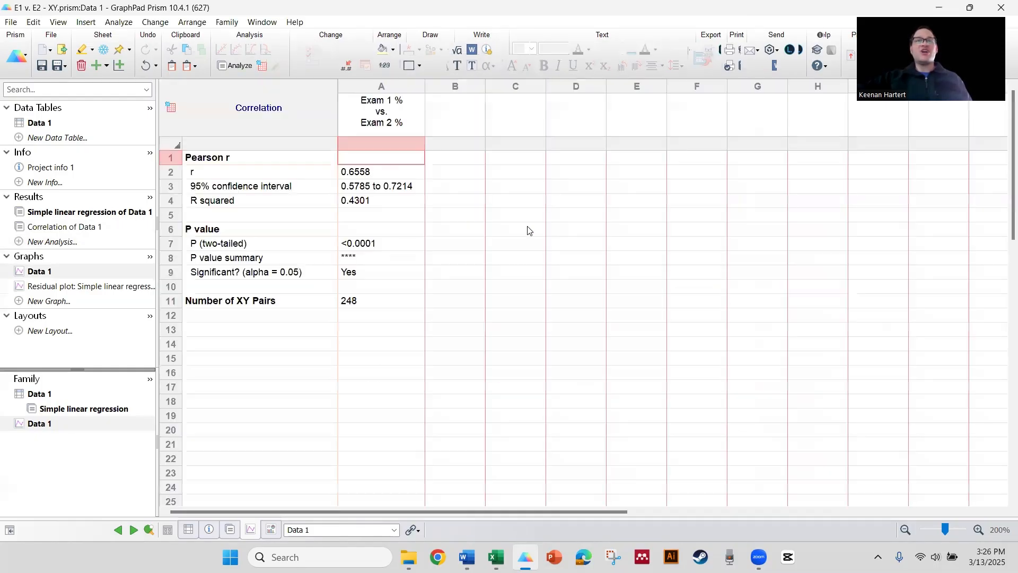
- Inspect the correlation results table, then return to the graph
left_click(367, 200)
left_click(445, 261)
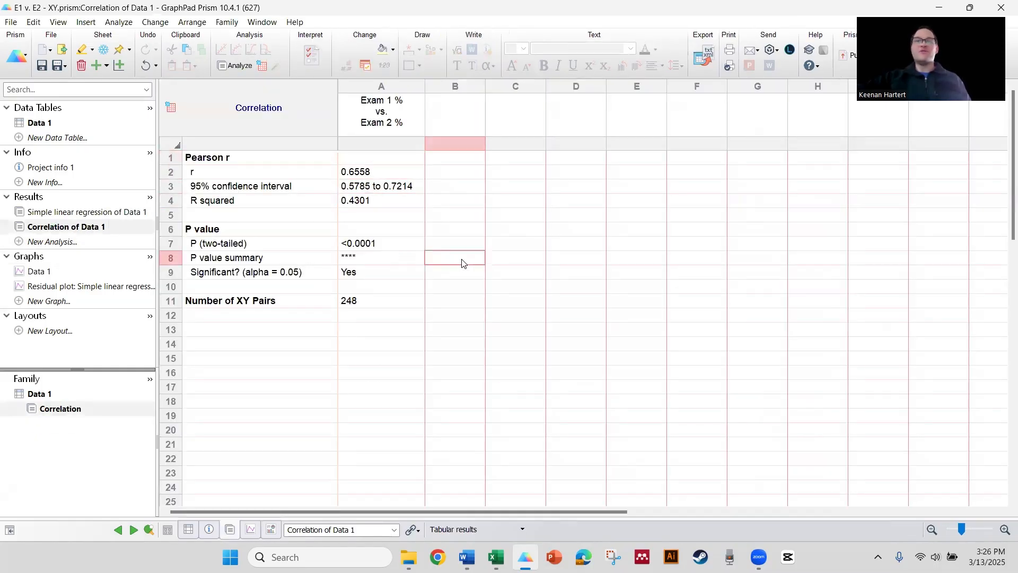
left_click_drag(372, 244, 201, 262)
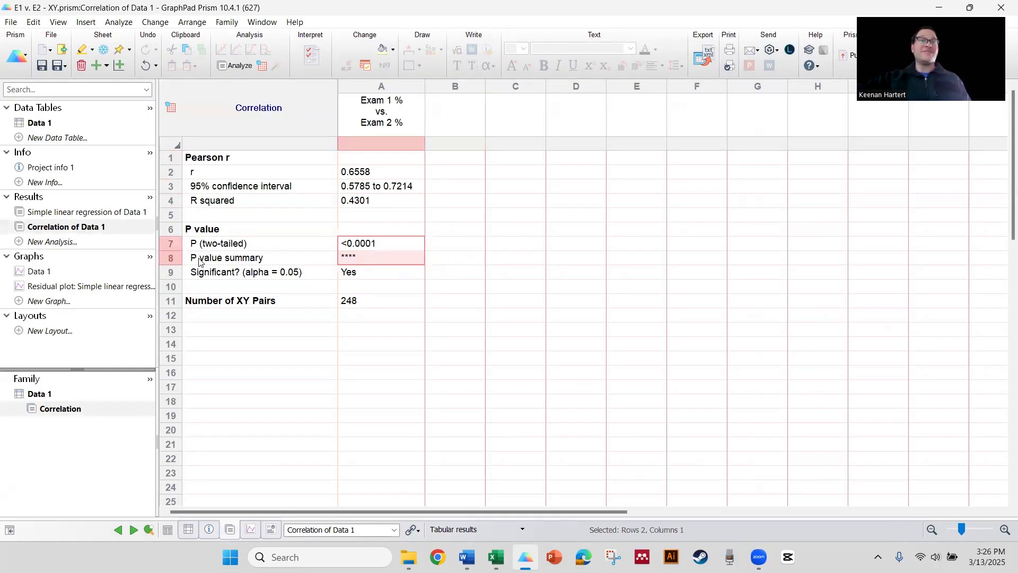
left_click(58, 271)
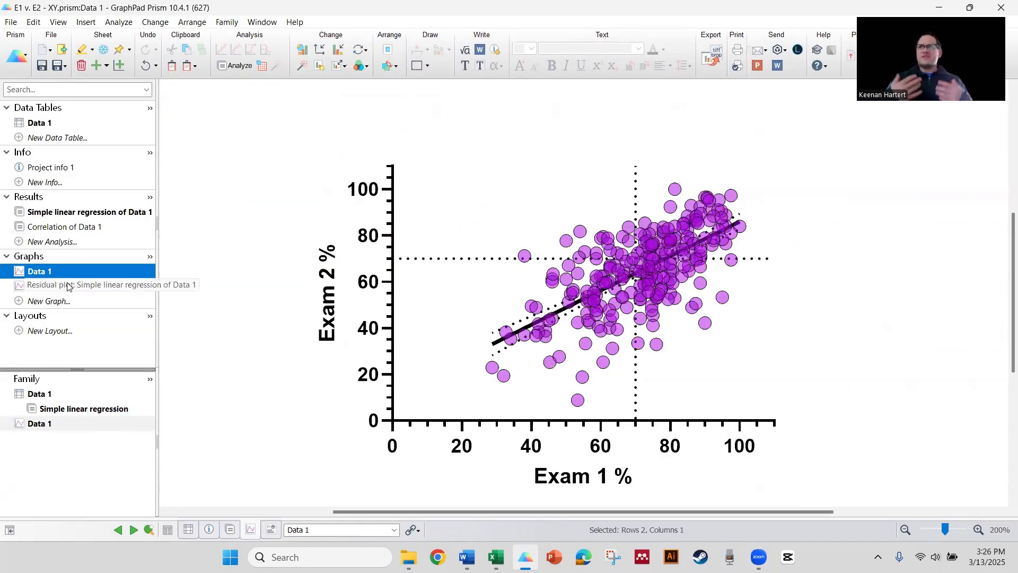
- Open the data table and clear all values from the Exam 1 % and Exam 2 % columns
left_click(59, 125)
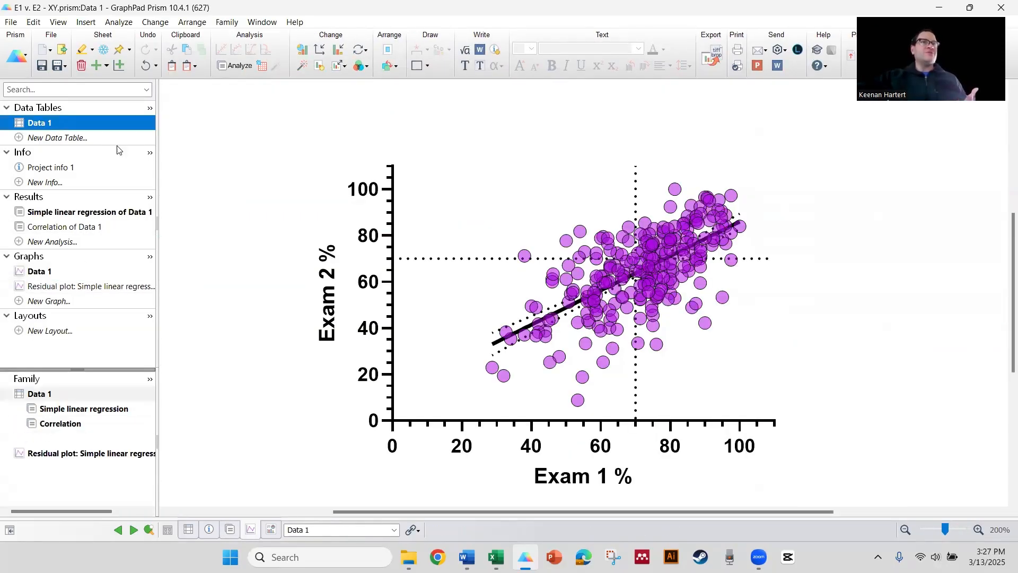
left_click(363, 161)
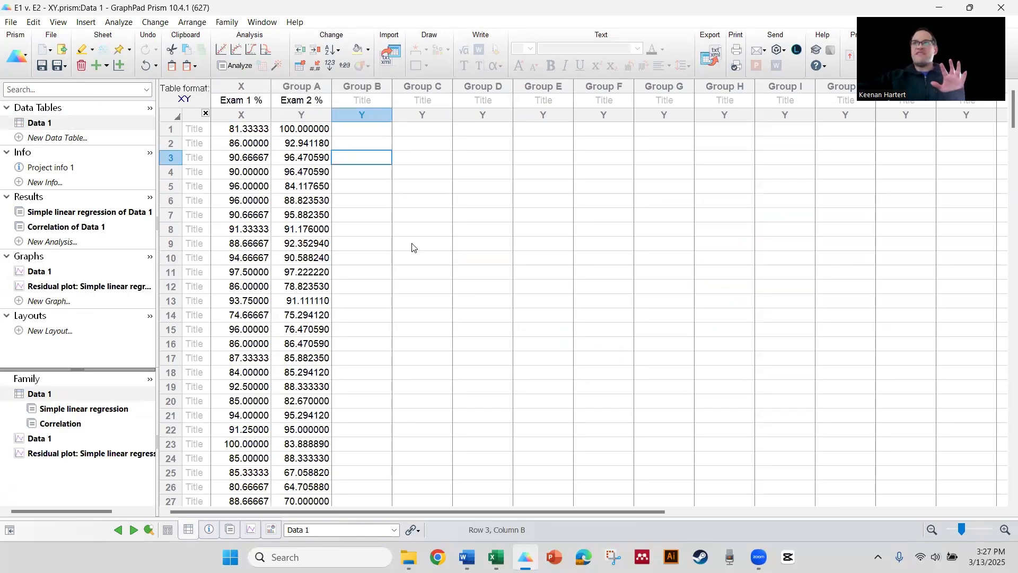
left_click(377, 216)
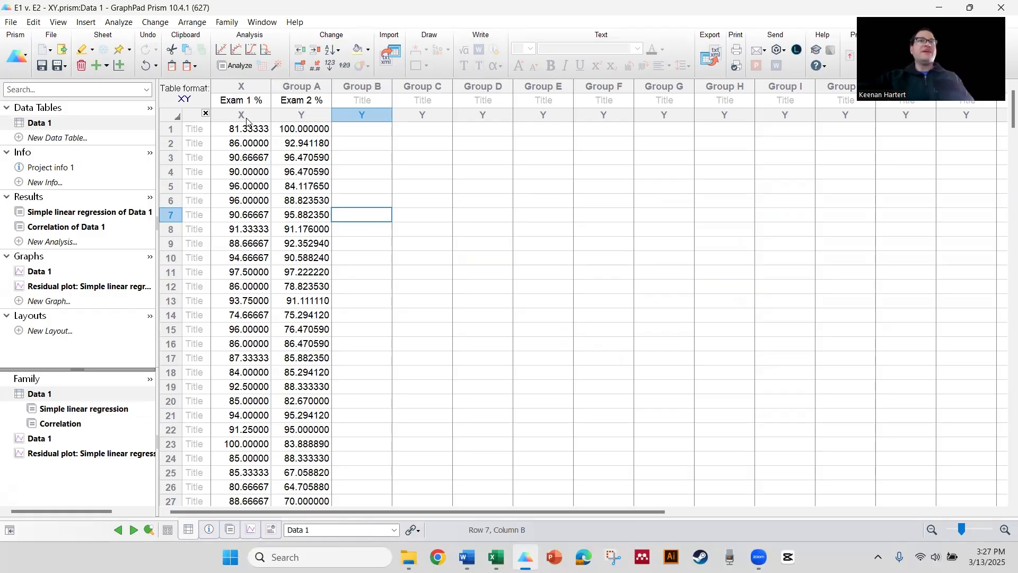
left_click_drag(246, 115, 302, 114)
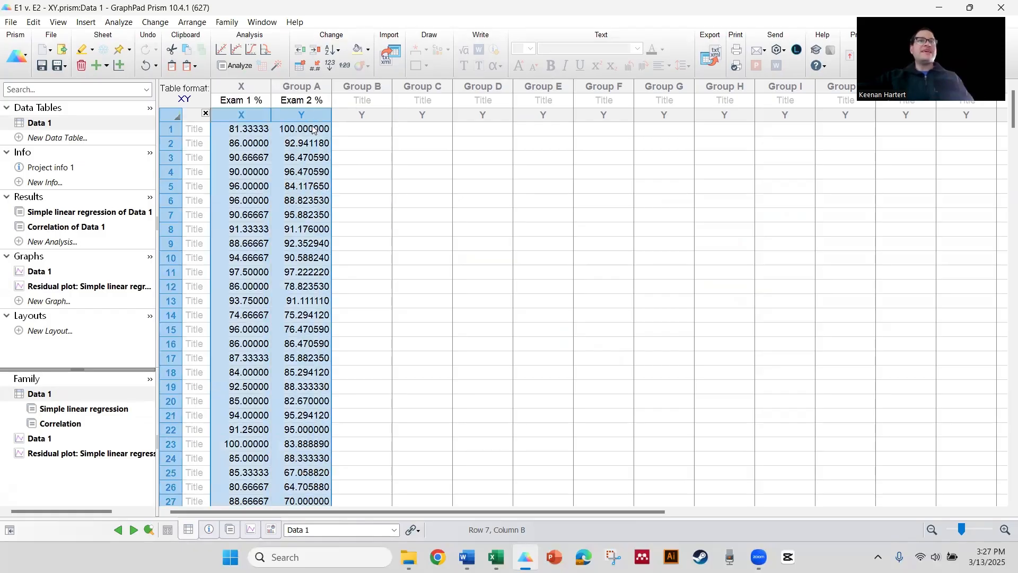
key("Delete")
- Rename both column titles to Exam % by removing the exam numbers
left_click(250, 100)
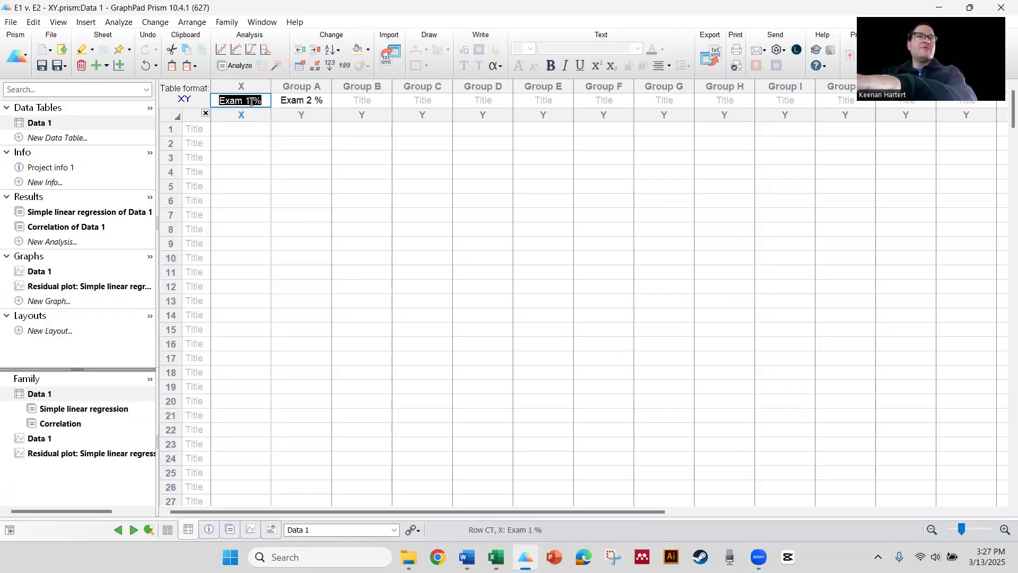
left_click(252, 101)
key("BackSpace")
left_click(312, 101)
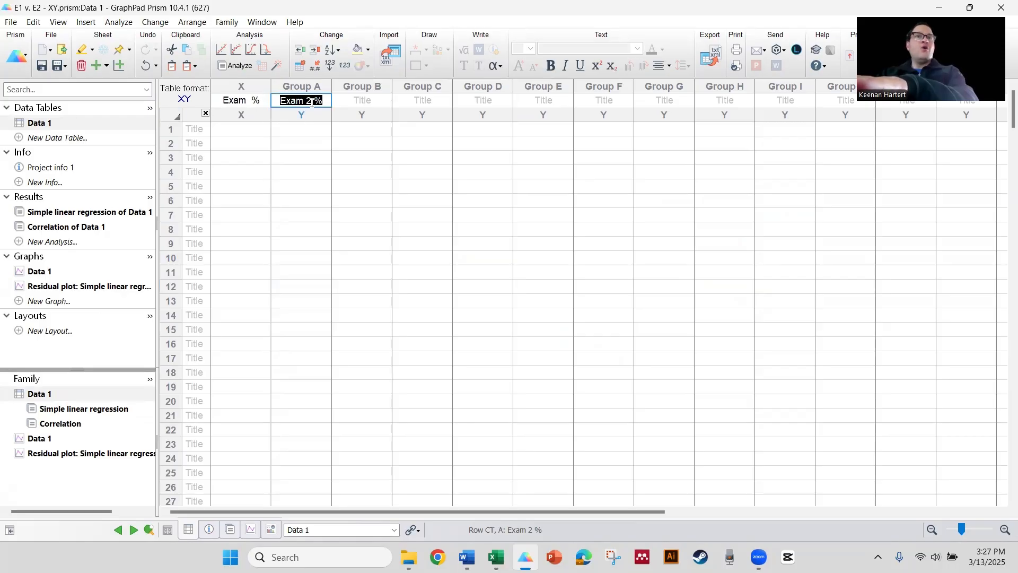
left_click(311, 102)
key("BackSpace")
left_click(306, 141)
left_click(245, 130)
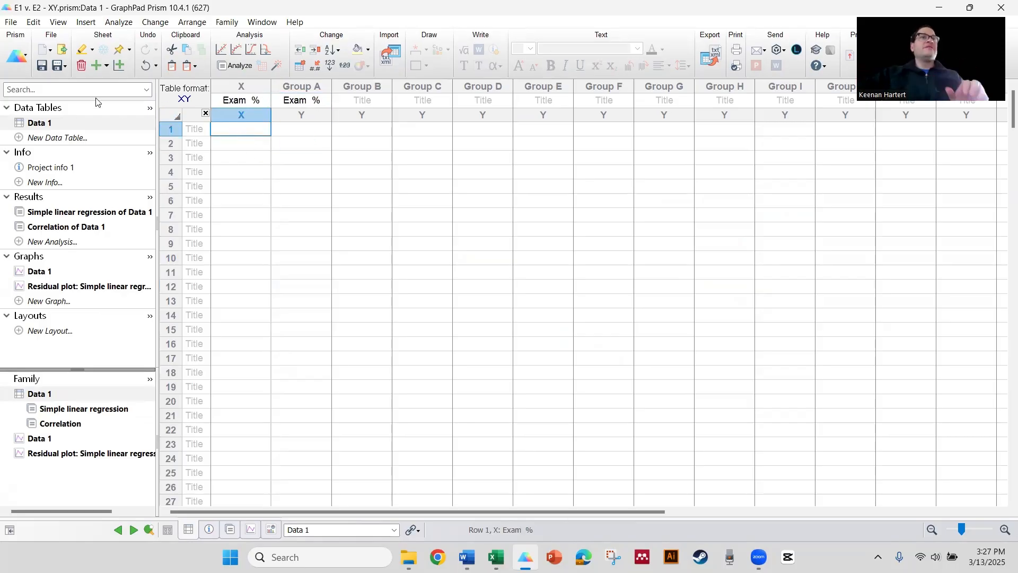
- Start saving the file as a template and choose the Genetics category
left_click(60, 66)
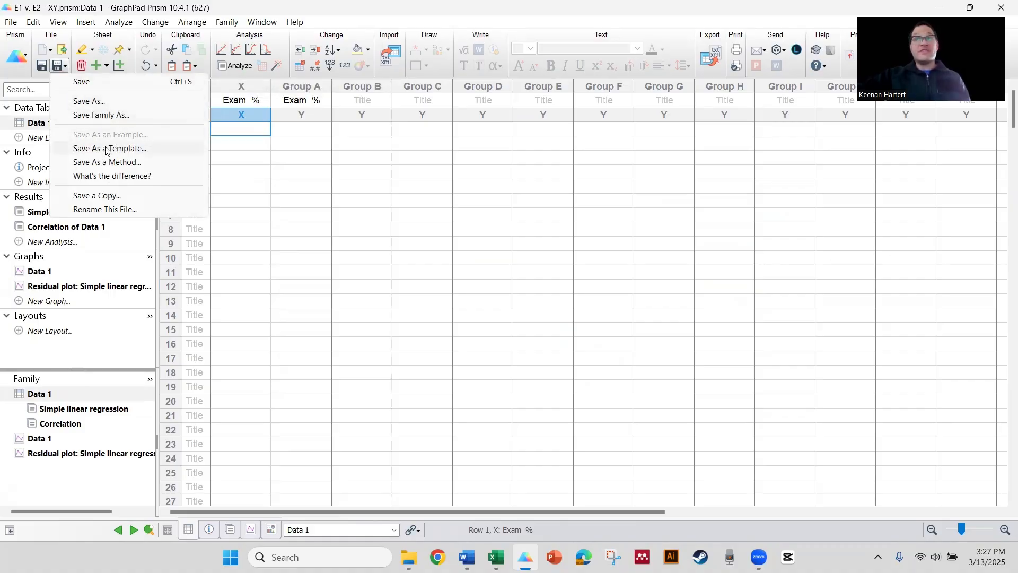
left_click(10, 22)
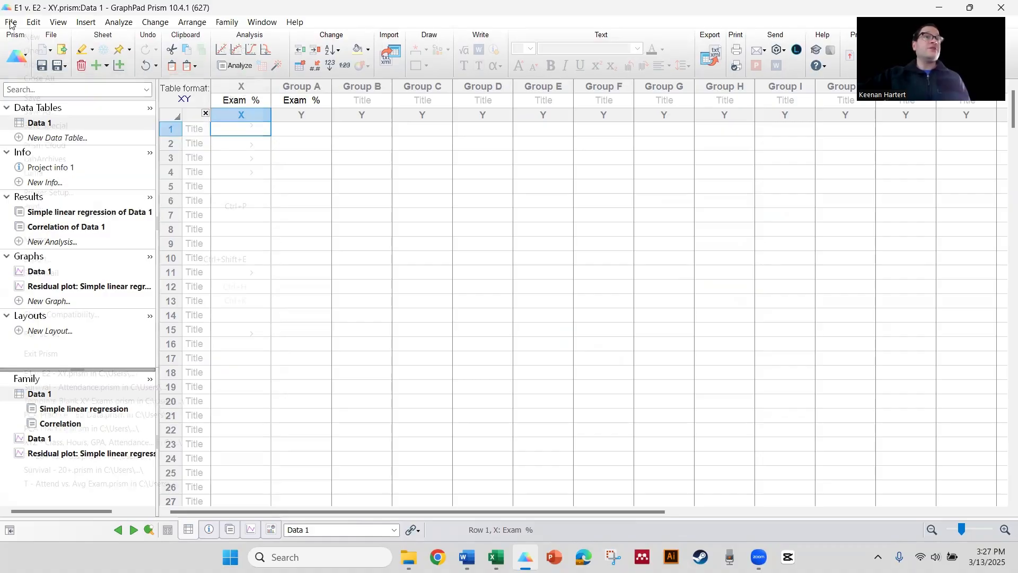
left_click(11, 22)
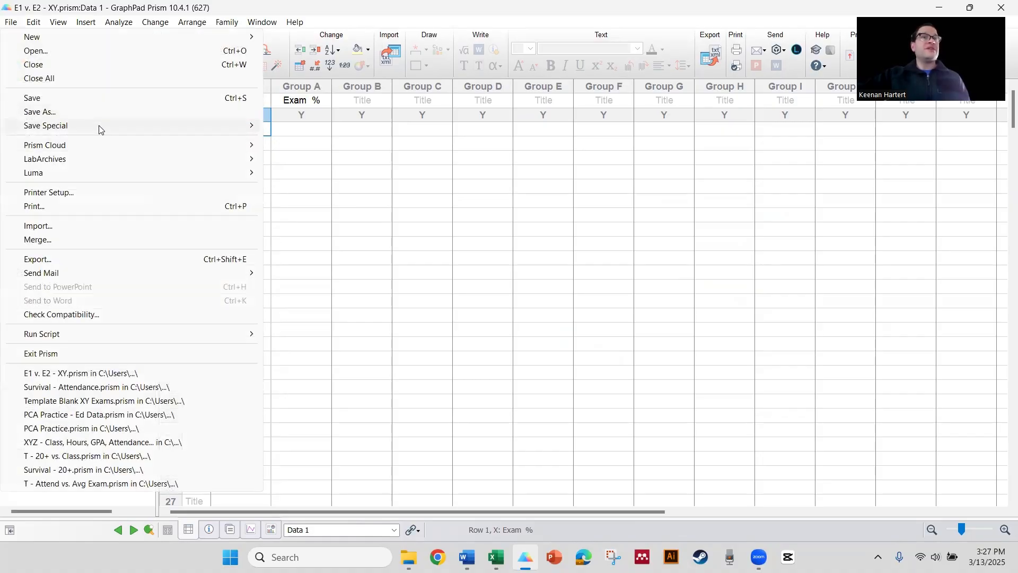
mouse_move(254, 128)
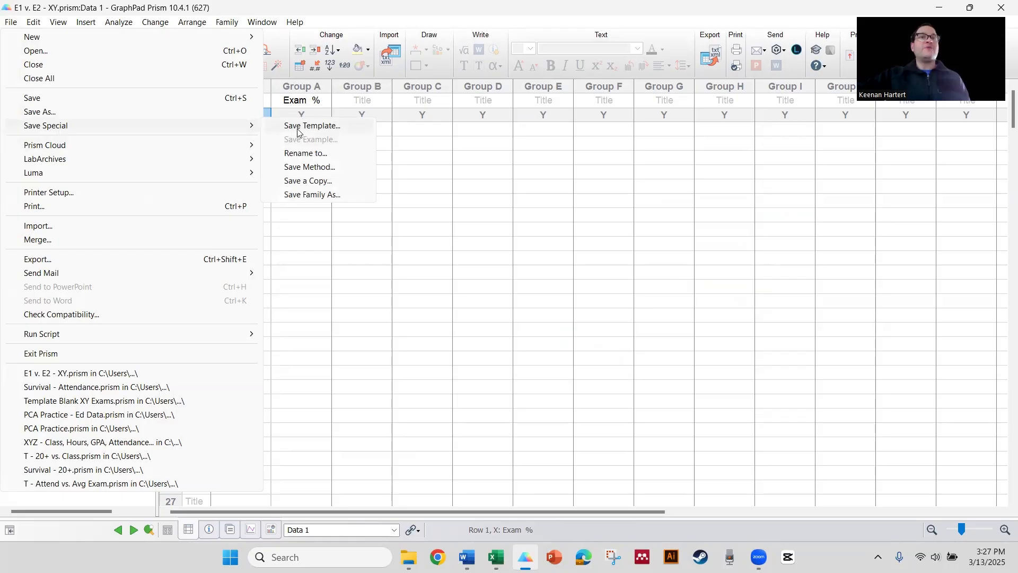
left_click(299, 127)
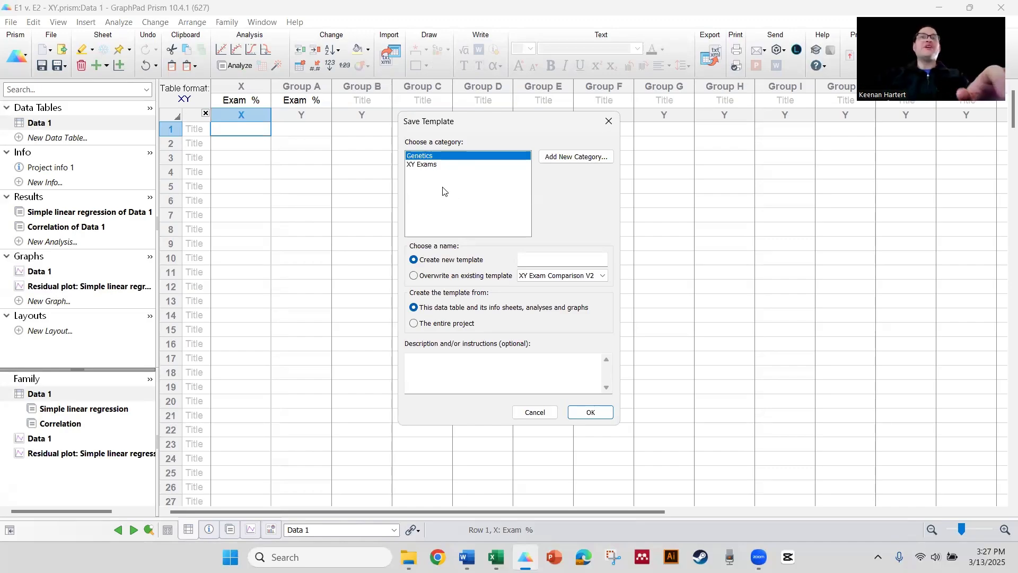
left_click(432, 168)
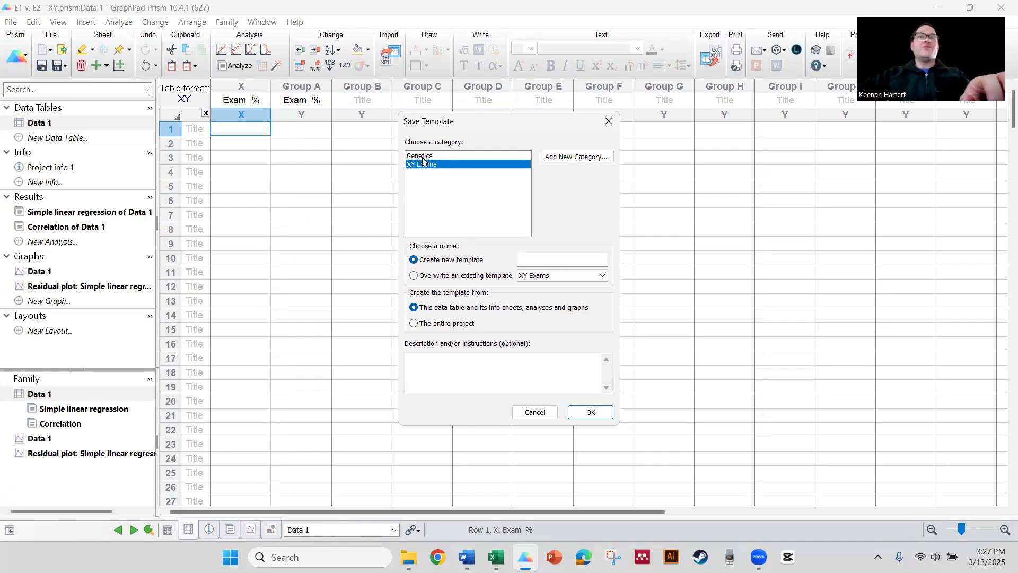
left_click(576, 157)
left_click(507, 300)
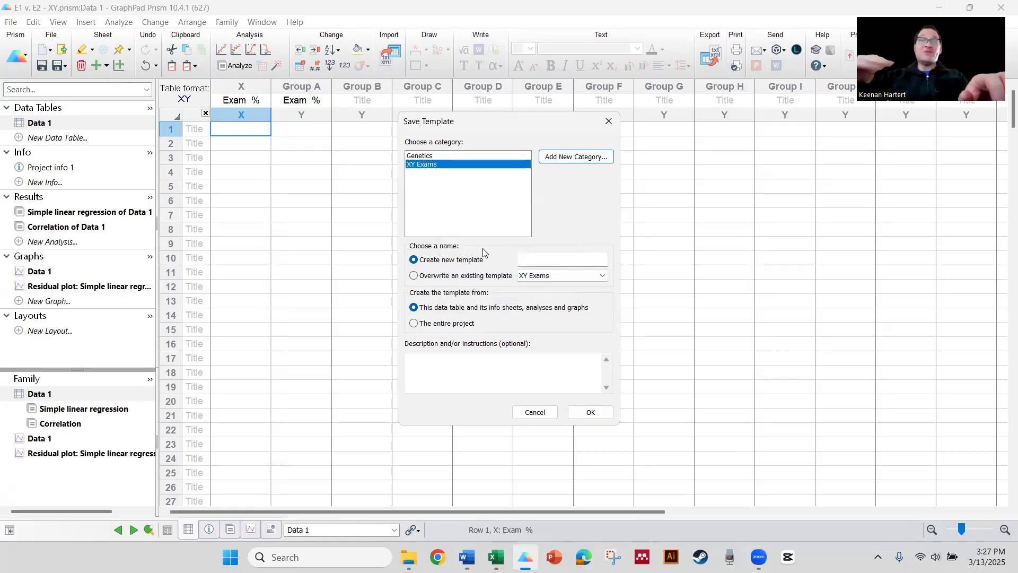
left_click(415, 156)
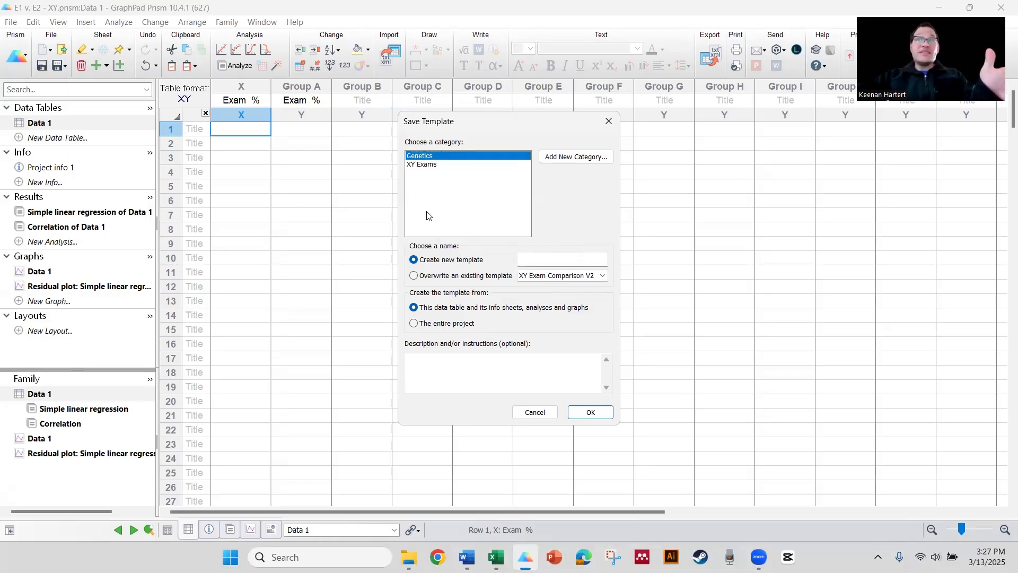
left_click(429, 165)
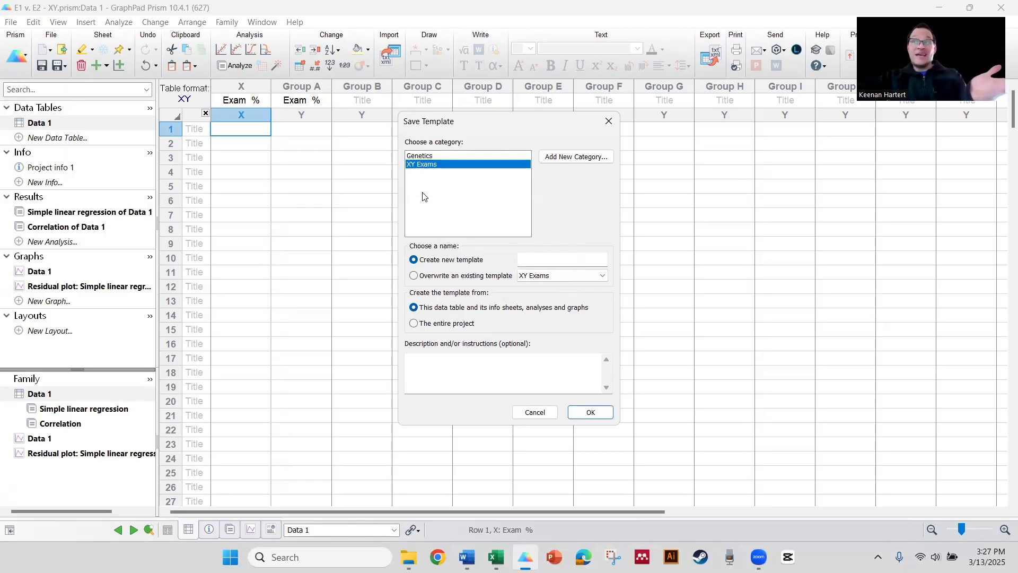
left_click(429, 156)
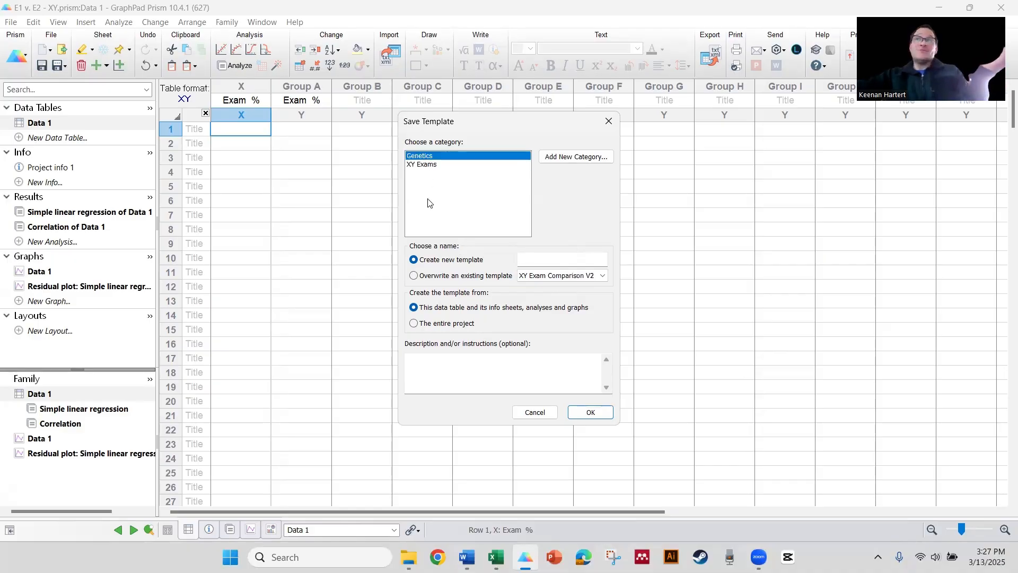
- Choose to overwrite the existing template XY Exam Comparison V2
left_click(450, 276)
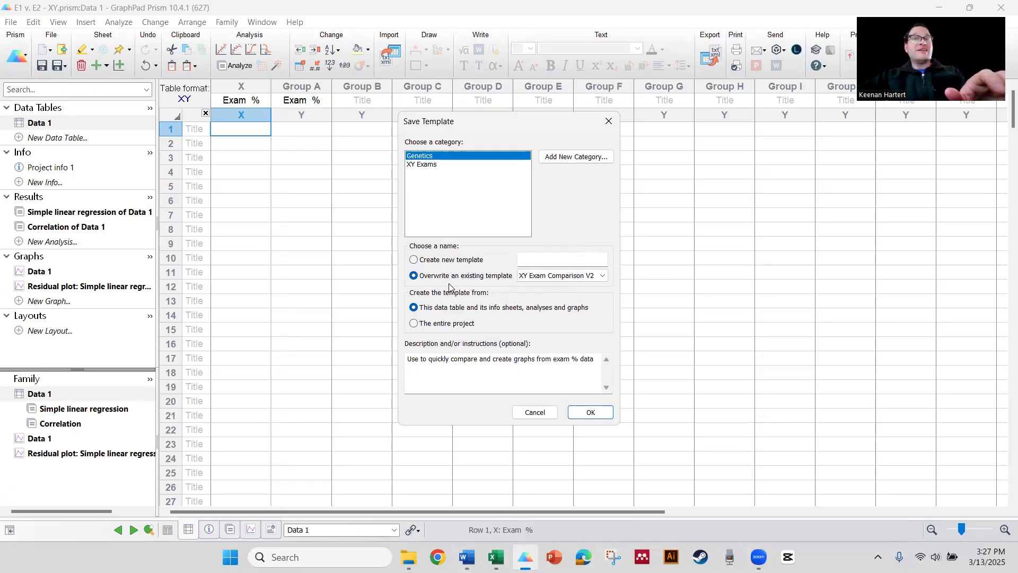
left_click(471, 260)
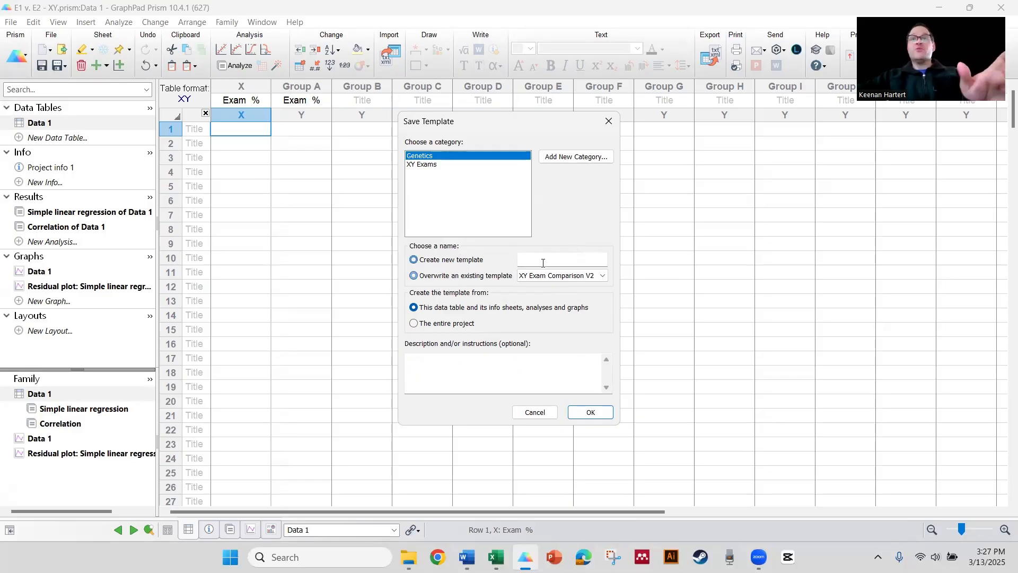
left_click(451, 276)
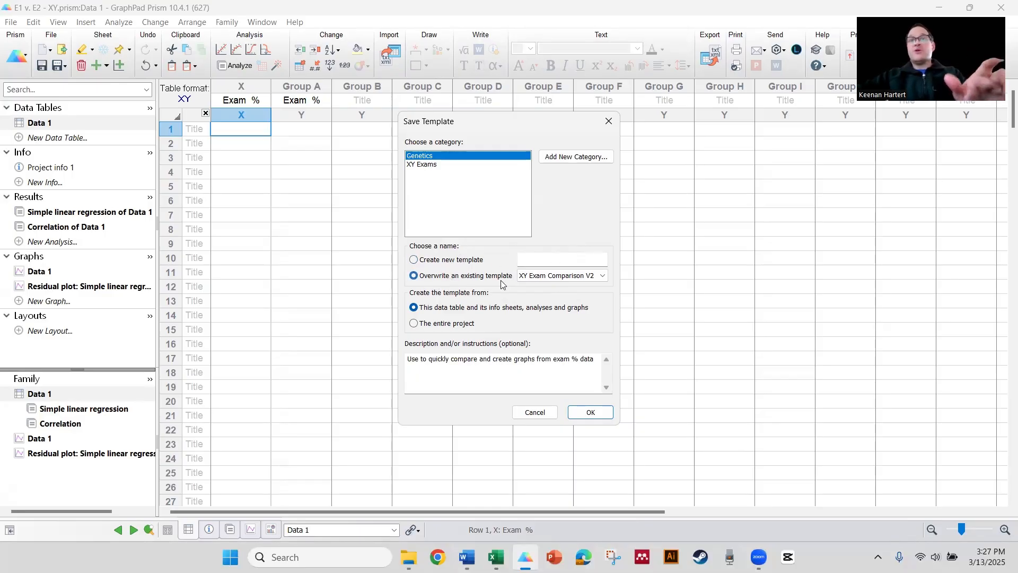
left_click(562, 275)
left_click(561, 287)
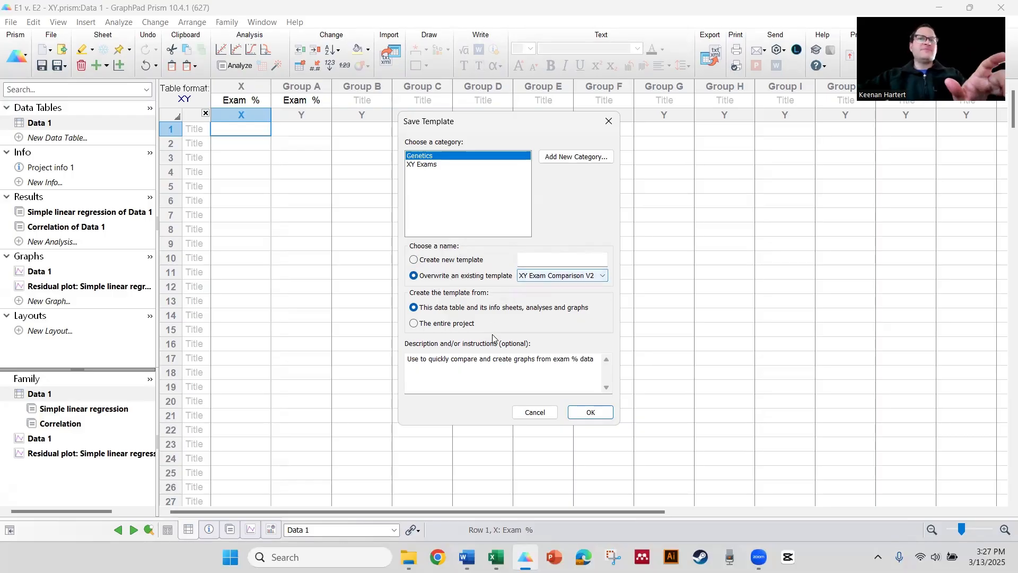
- Create the template from the entire project, edit its description to "Use to quickly input, compare, and create graphs from exam % data", and save
left_click(492, 366)
left_click_drag(425, 363, 467, 361)
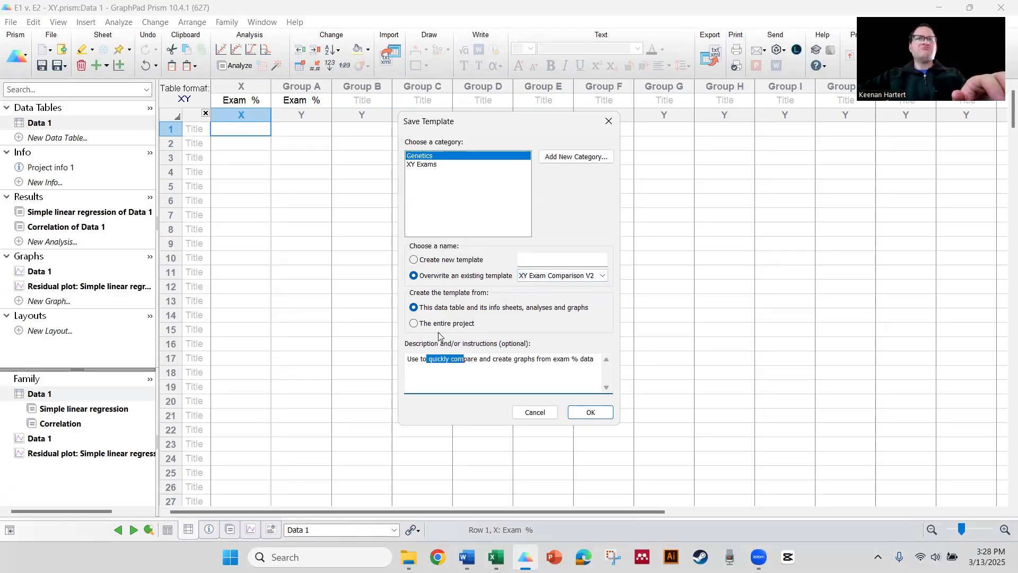
left_click(435, 324)
left_click(429, 366)
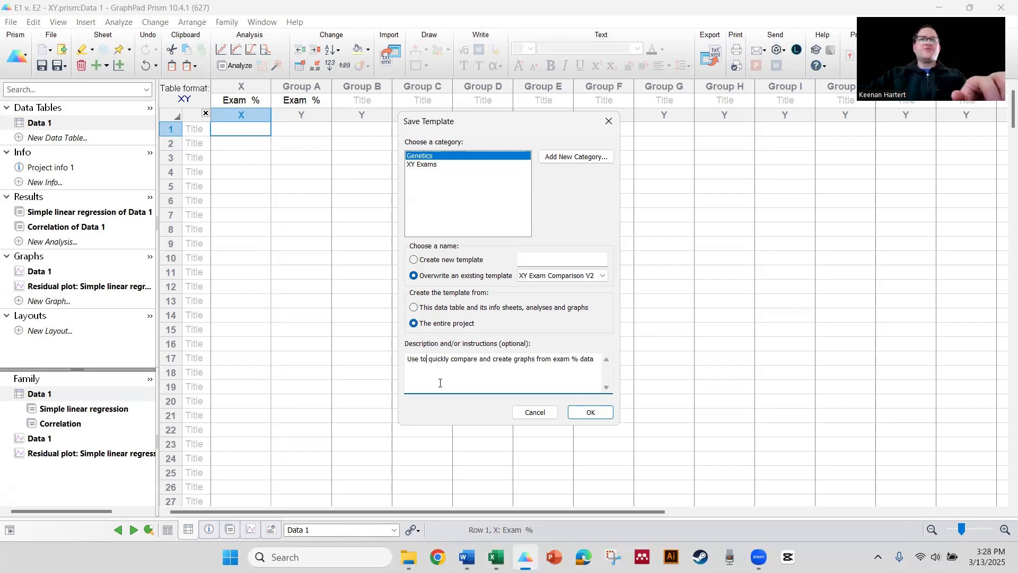
type("input,")
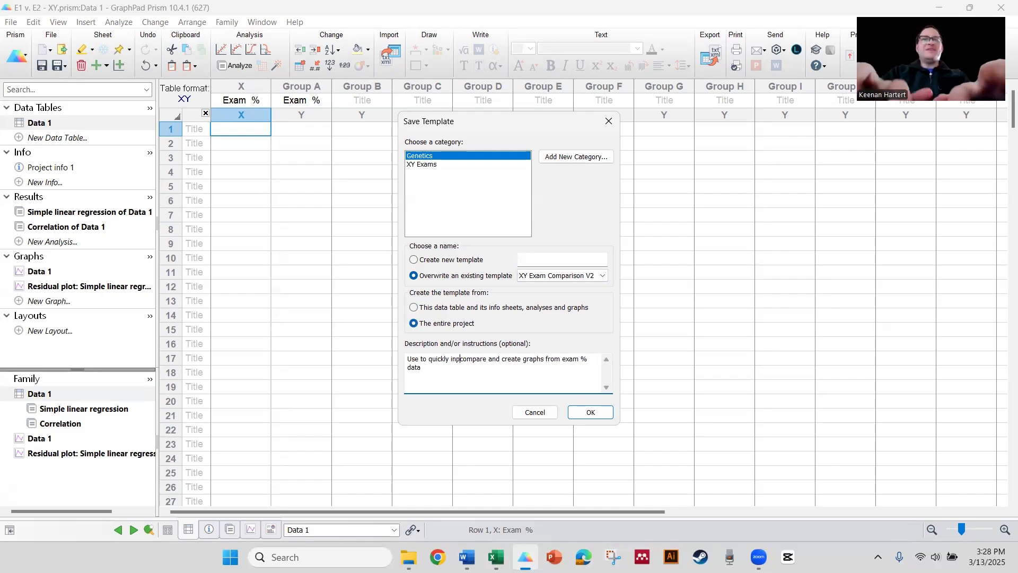
left_click(498, 359)
type(",")
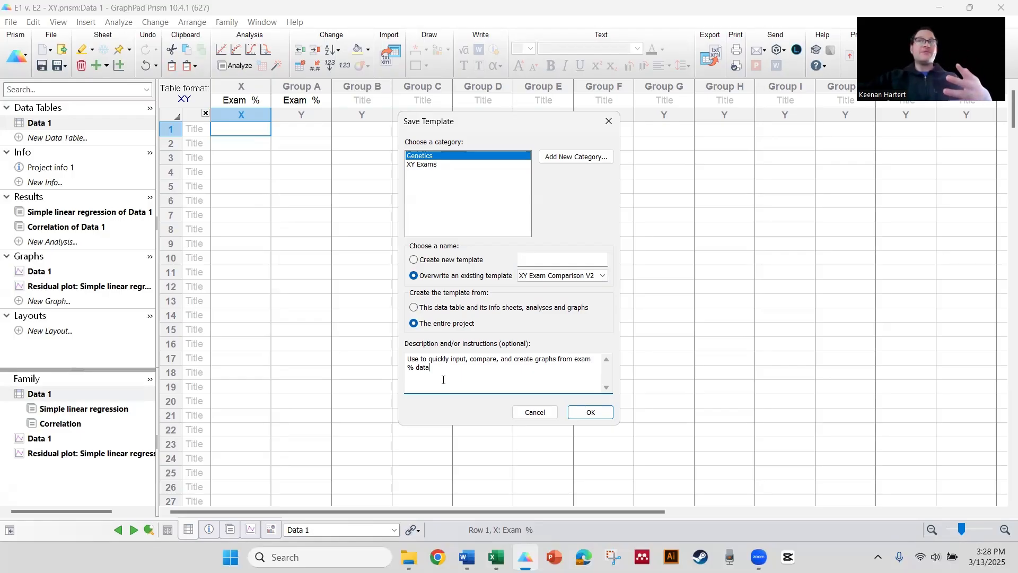
left_click(597, 415)
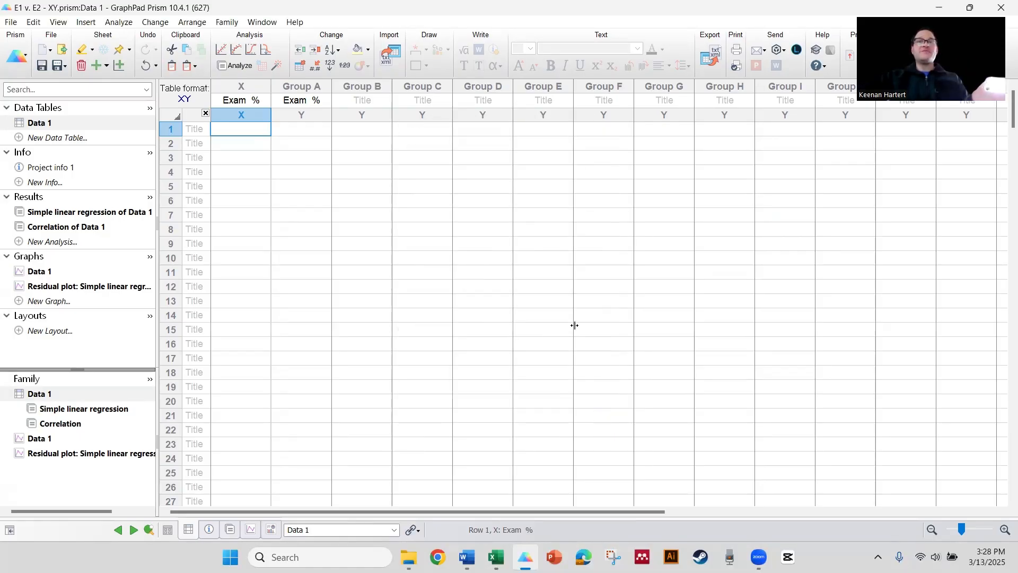
- Start a new Prism project file
left_click(554, 274)
left_click(324, 234)
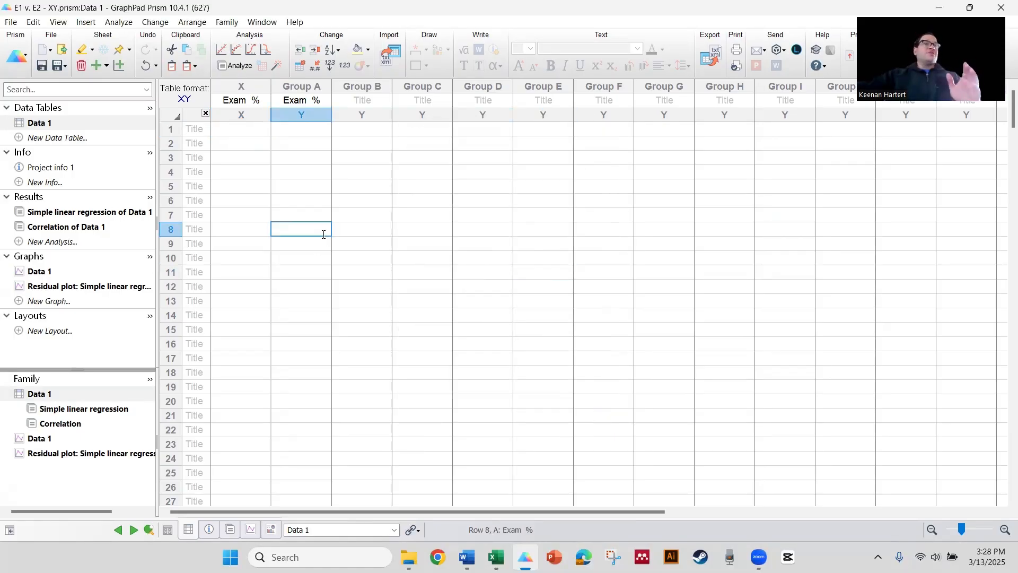
left_click(24, 59)
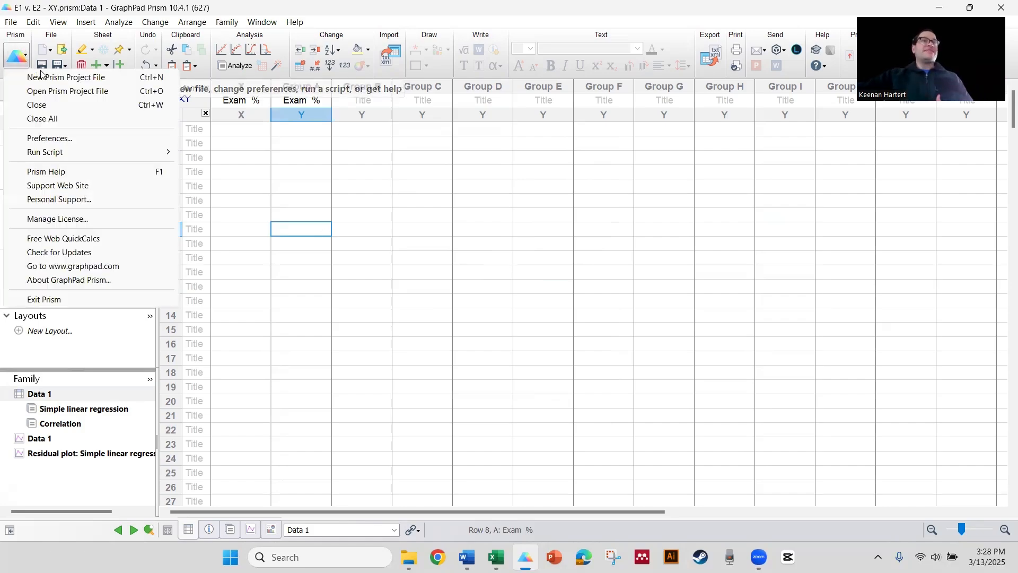
left_click(41, 77)
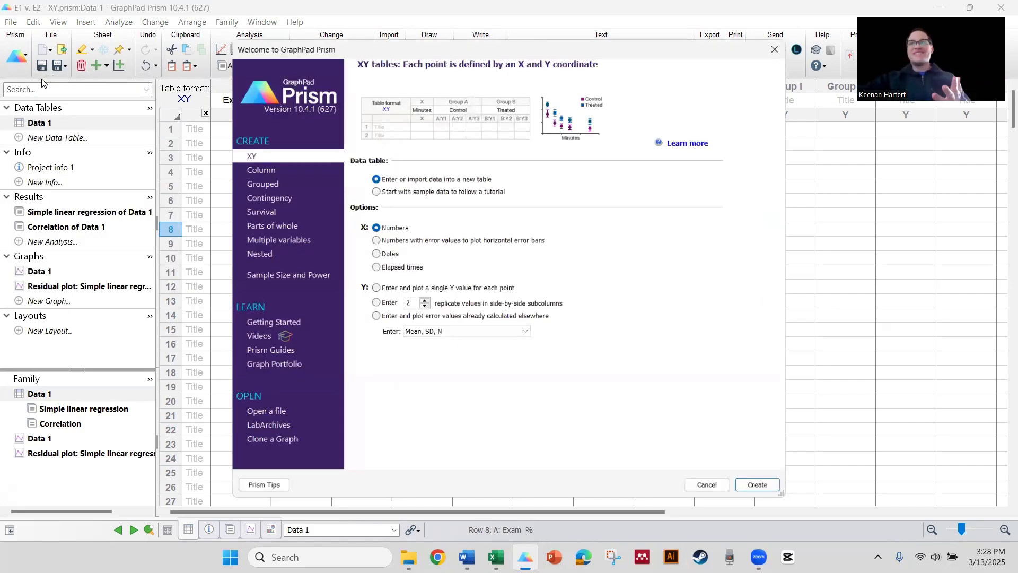